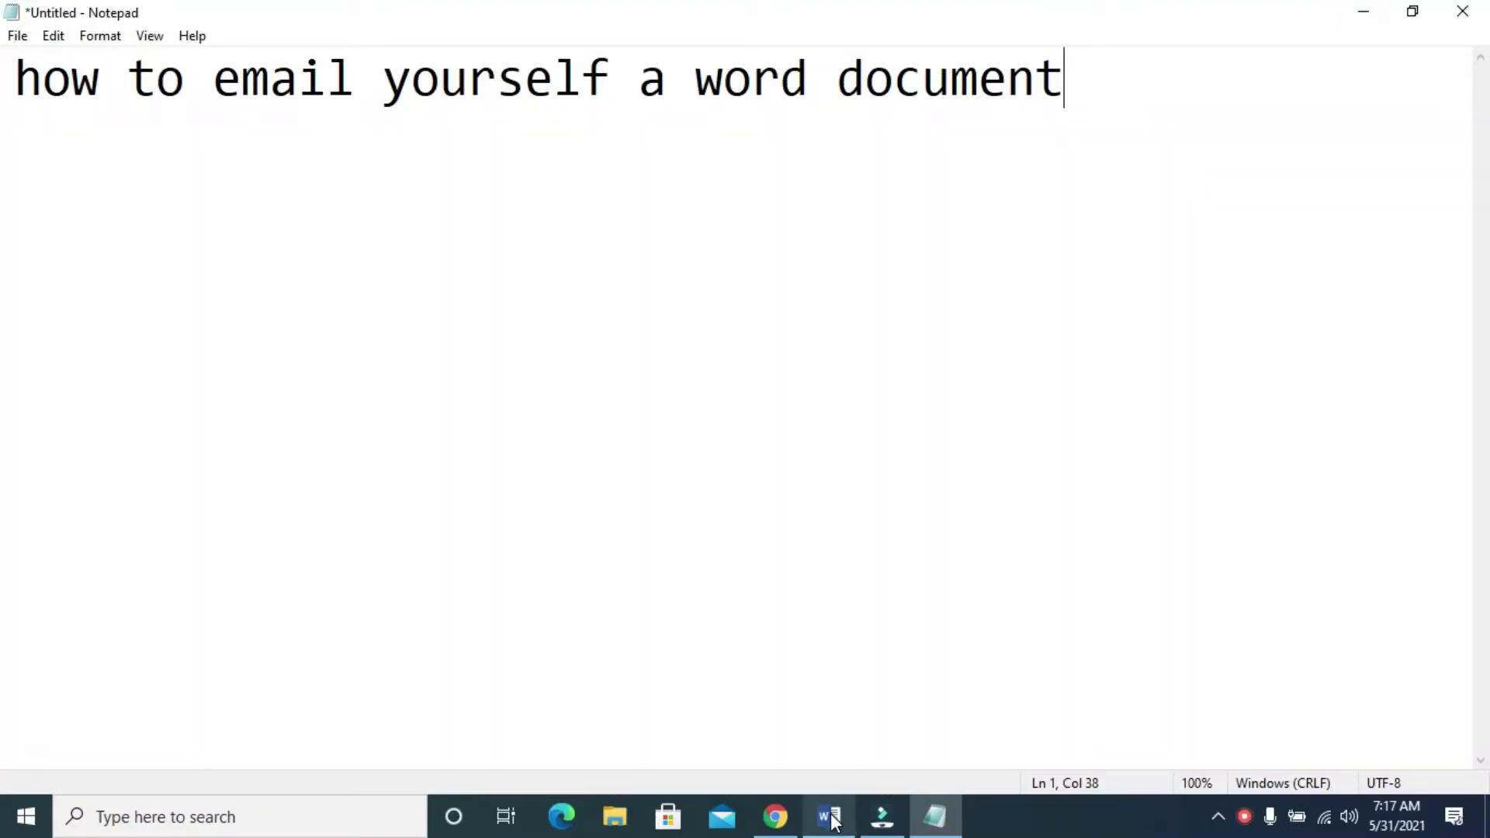
# - Minimize the Notepad note 'how to email yourself a word document' to reveal the desktop
pyautogui.moveTo(834, 822)
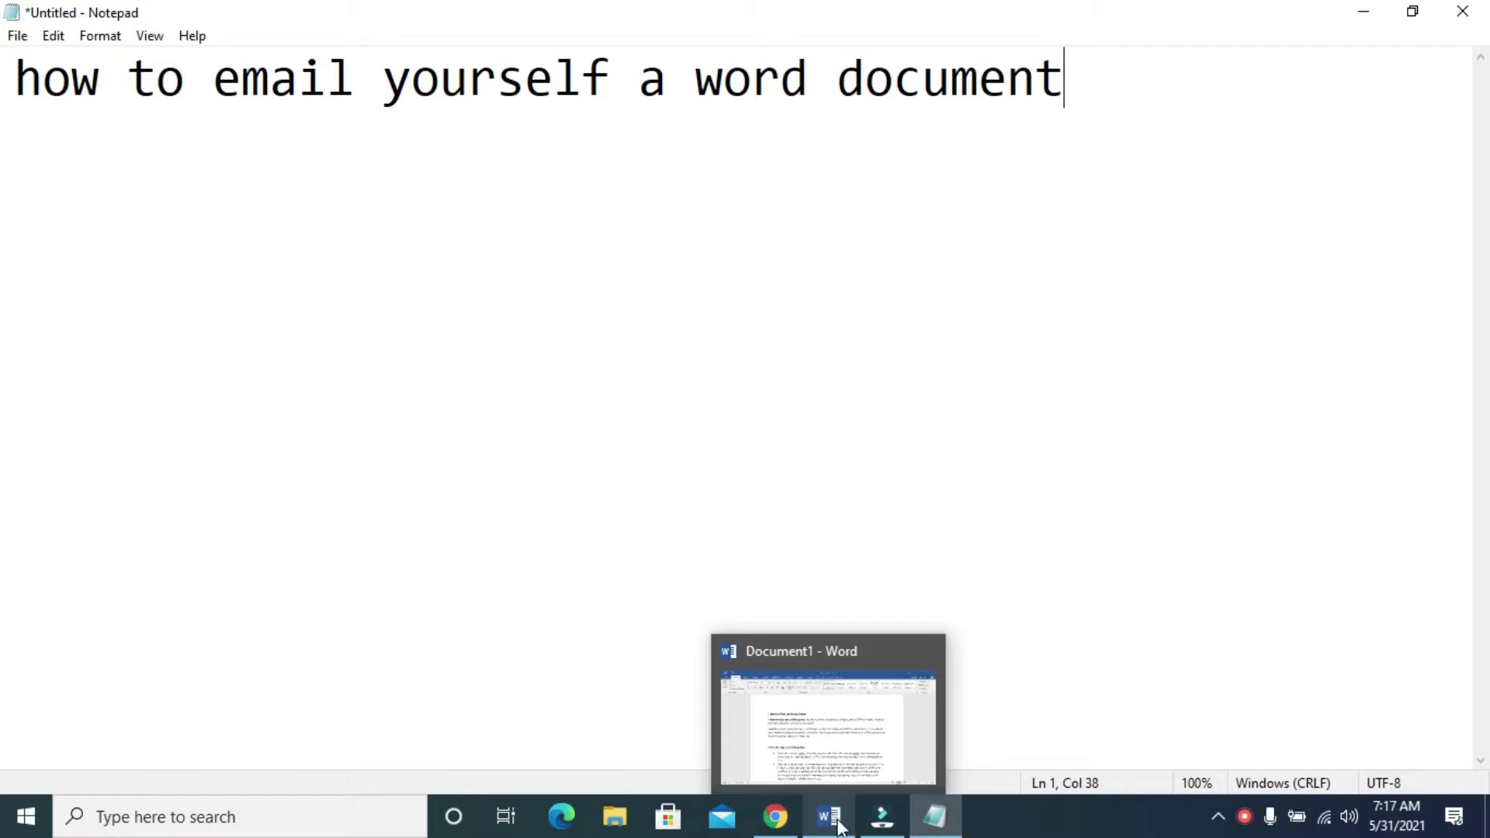
pyautogui.click(829, 828)
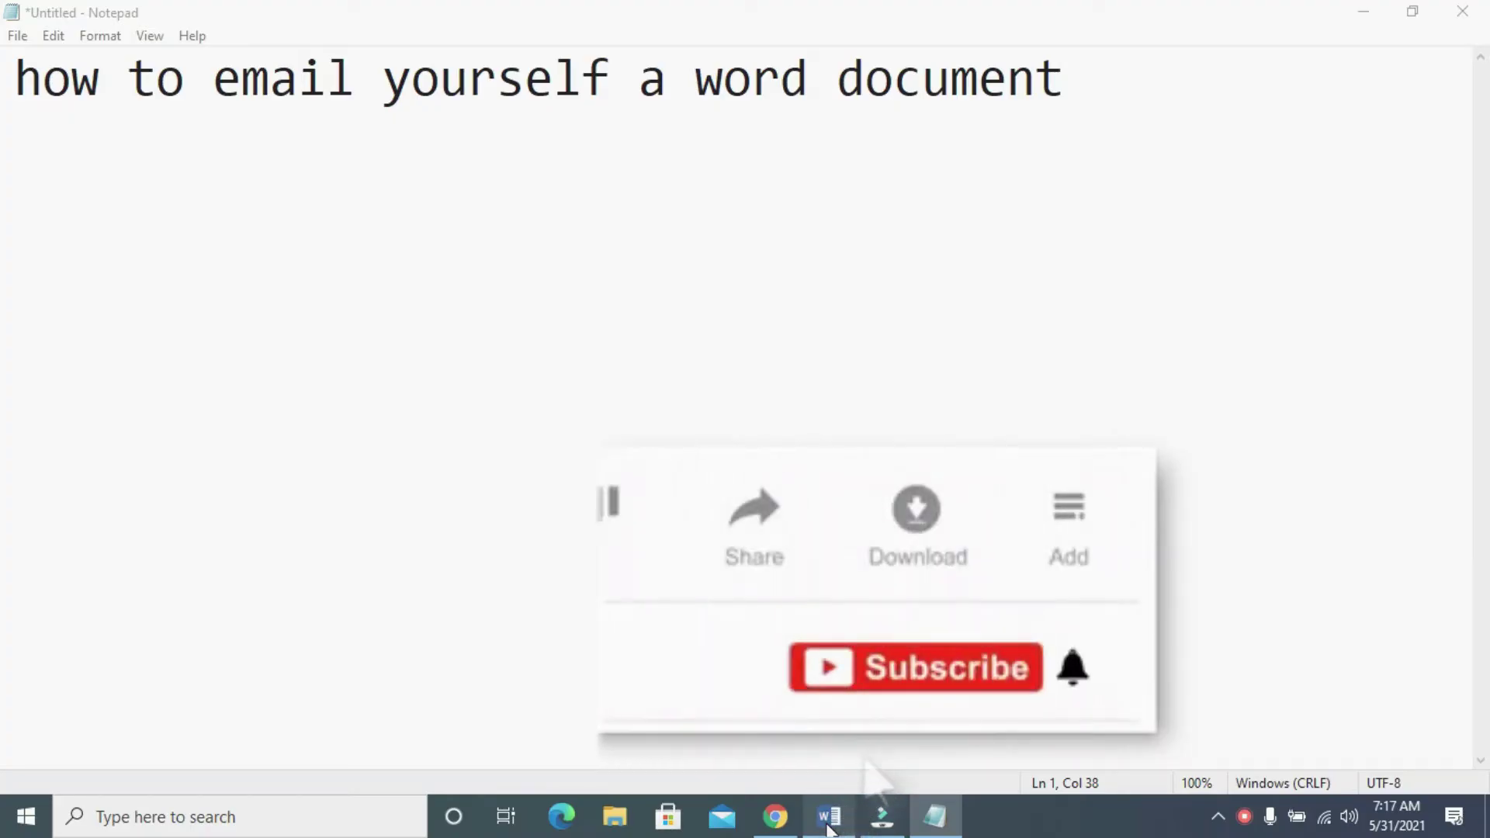
pyautogui.click(1364, 14)
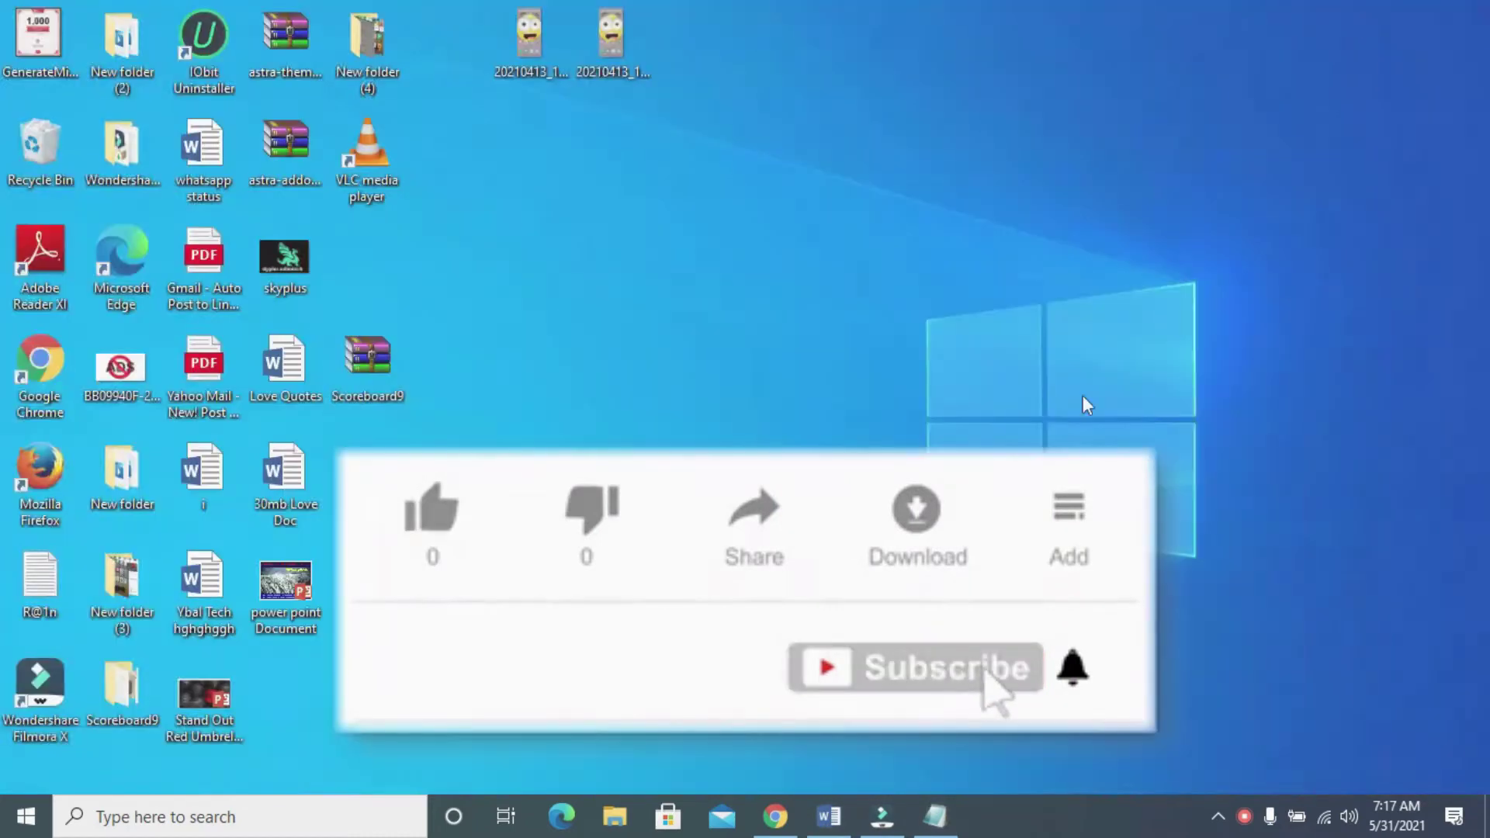
# - Maximize the I Love the Way You Smile Quotes document in Word and show its File Info page
pyautogui.click(829, 817)
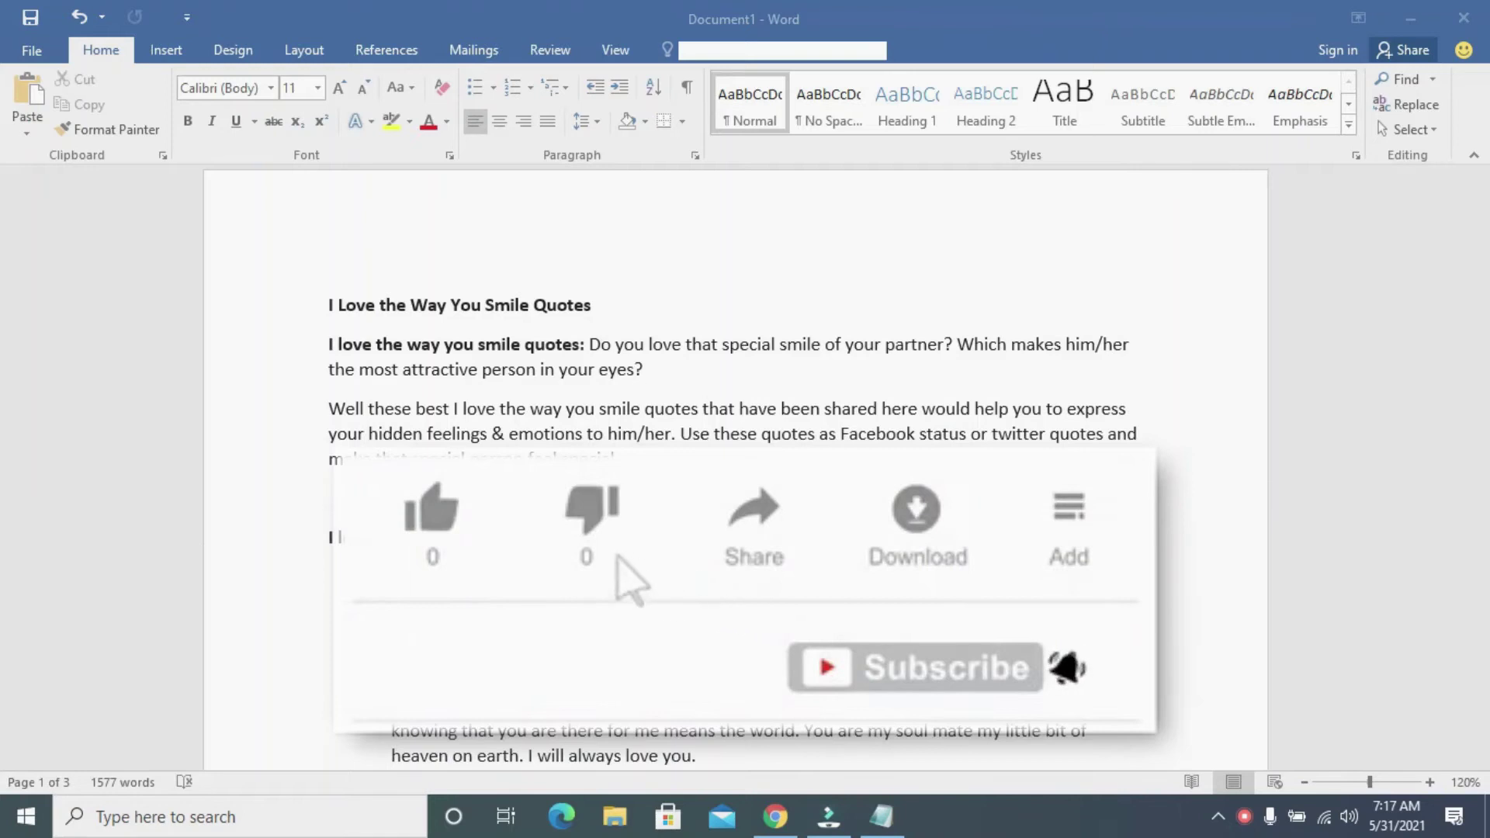
pyautogui.press('super+Down')
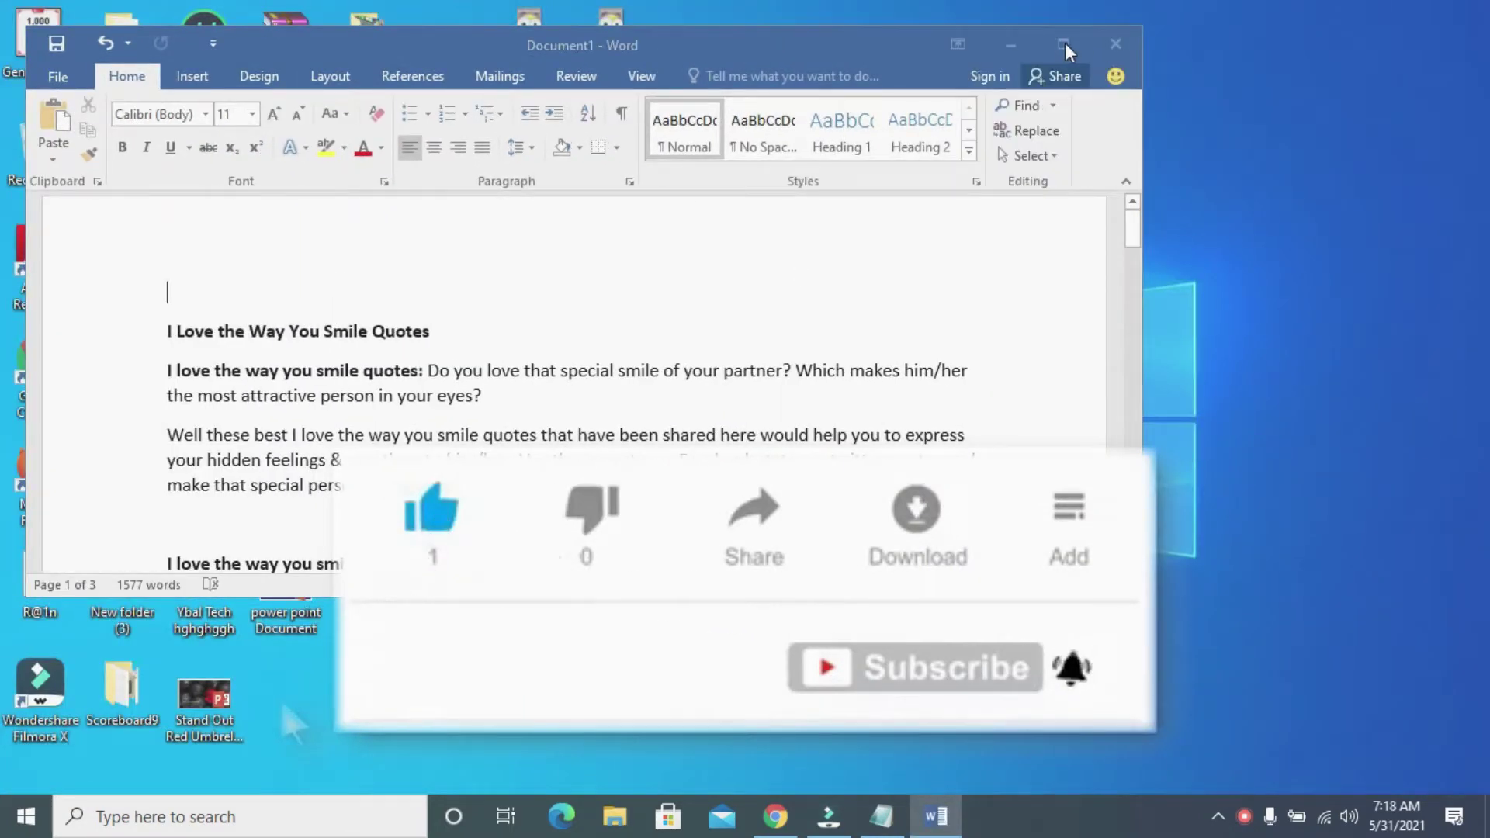
pyautogui.click(1064, 43)
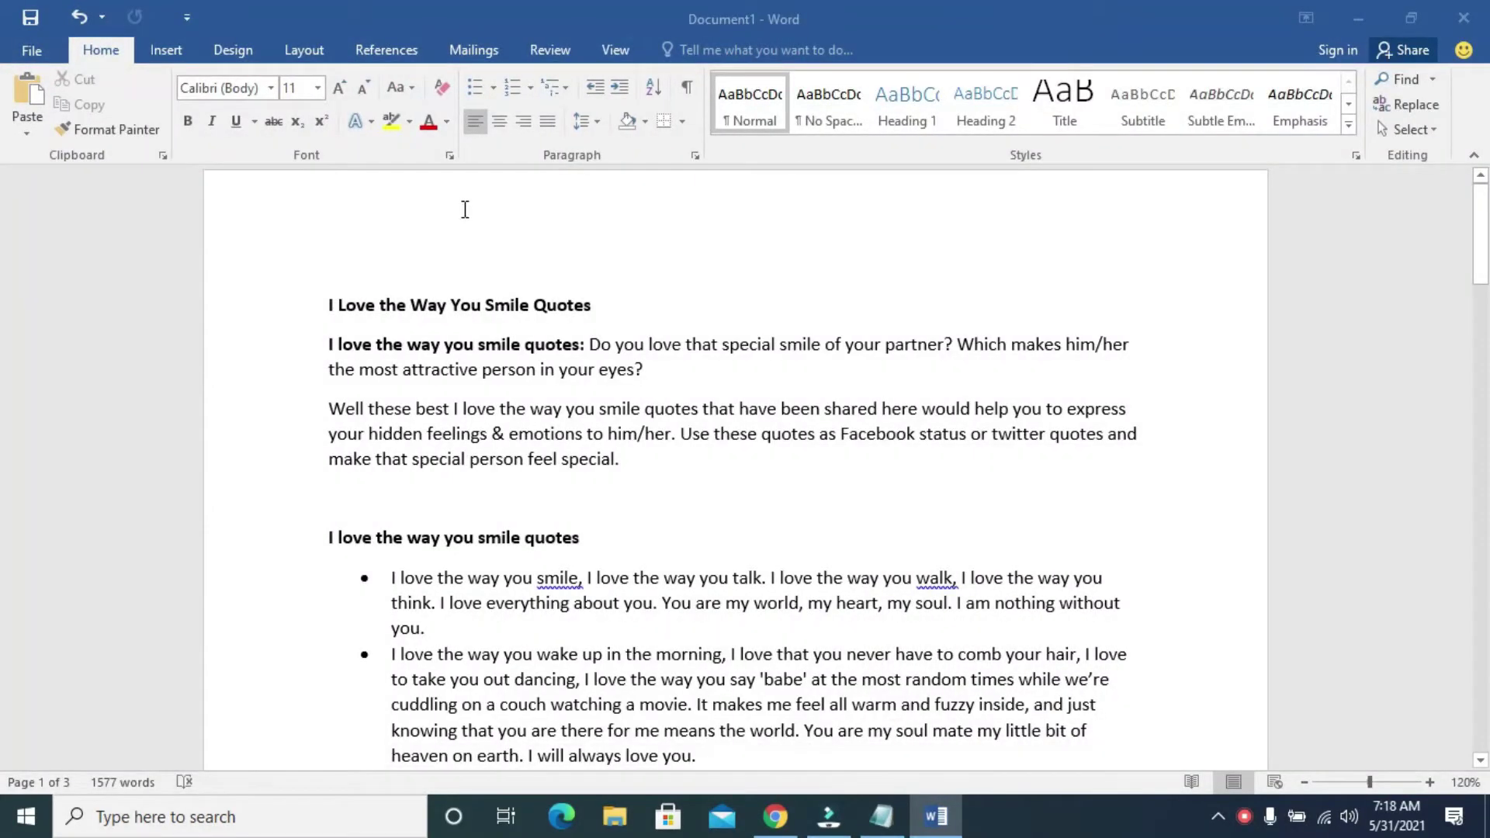
pyautogui.click(35, 51)
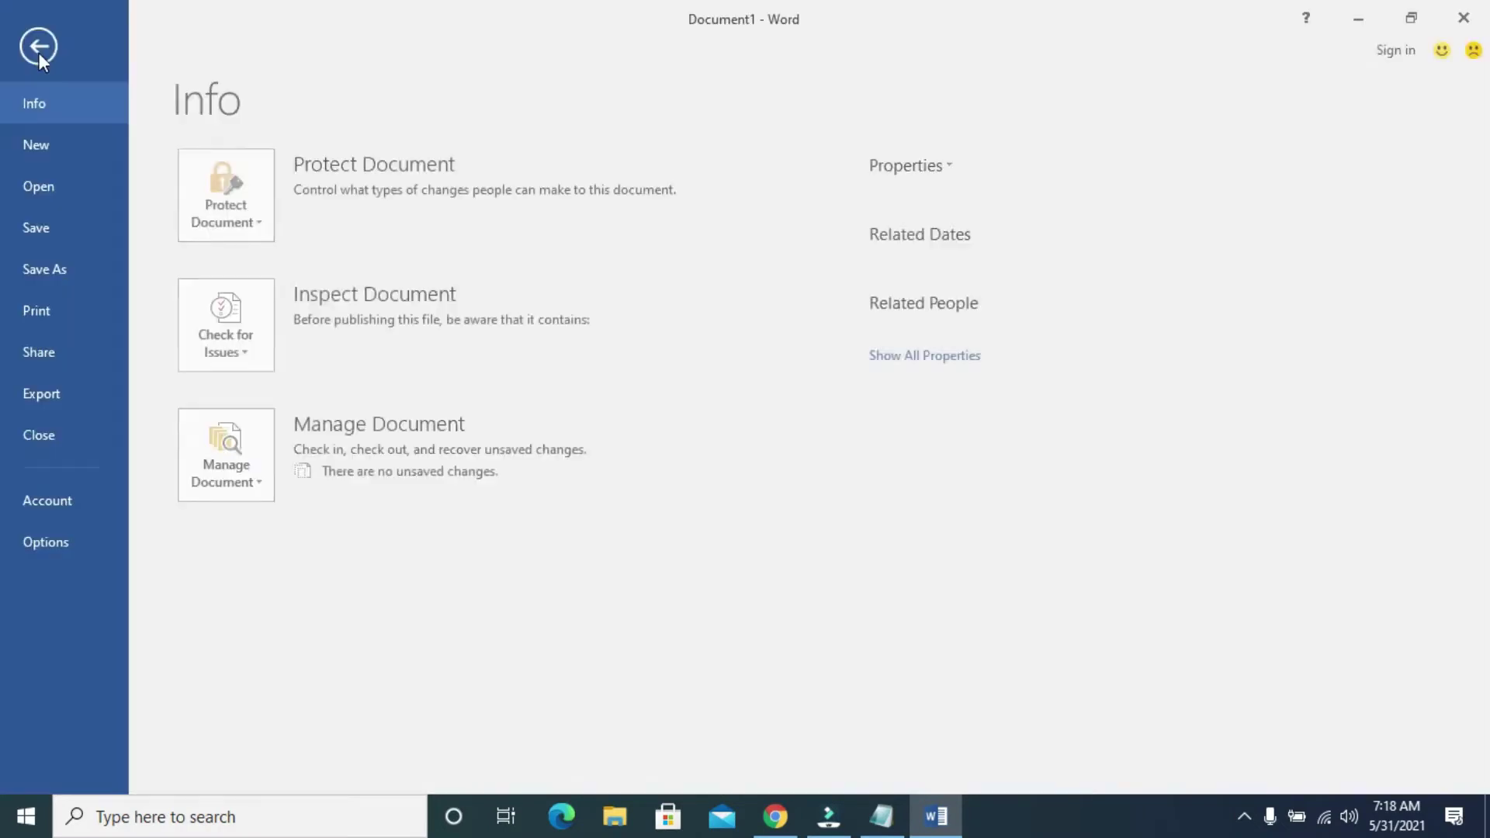
# - Save the document to the Desktop as Word Document type named 'I Love the Way You Smile Quotes'
pyautogui.click(49, 270)
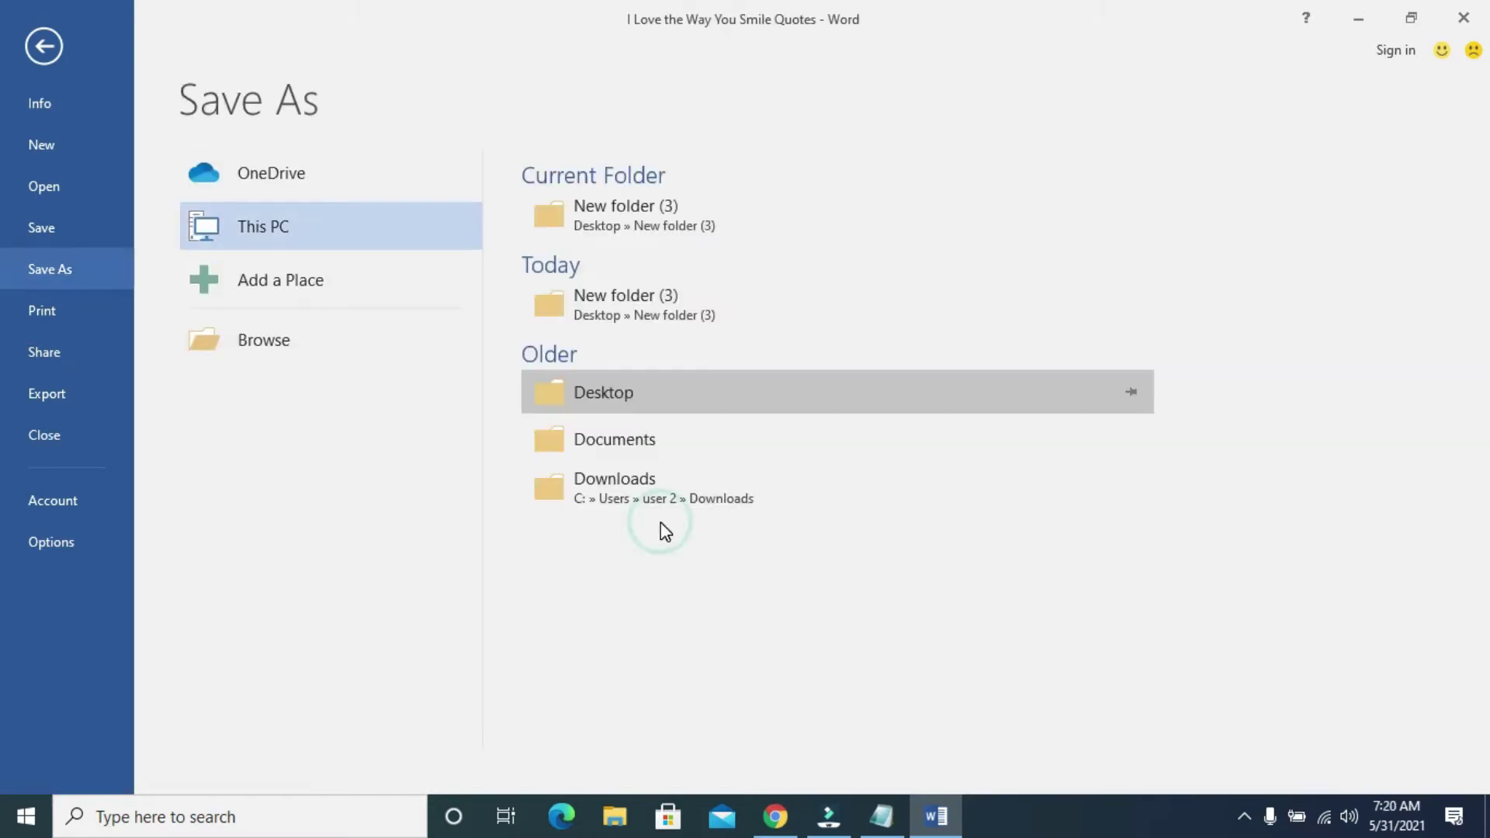
pyautogui.click(620, 388)
pyautogui.click(622, 400)
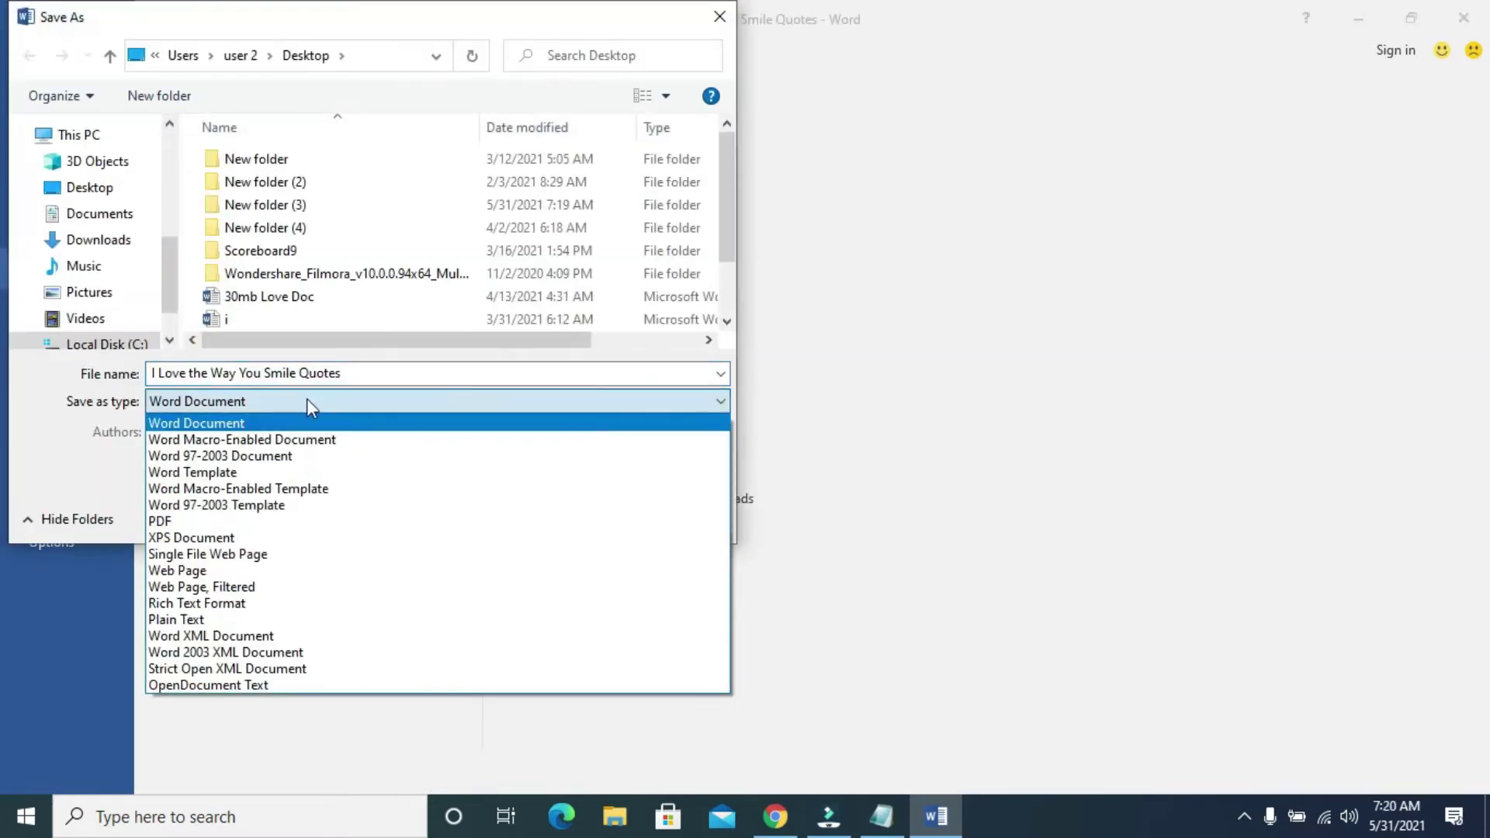
pyautogui.click(286, 374)
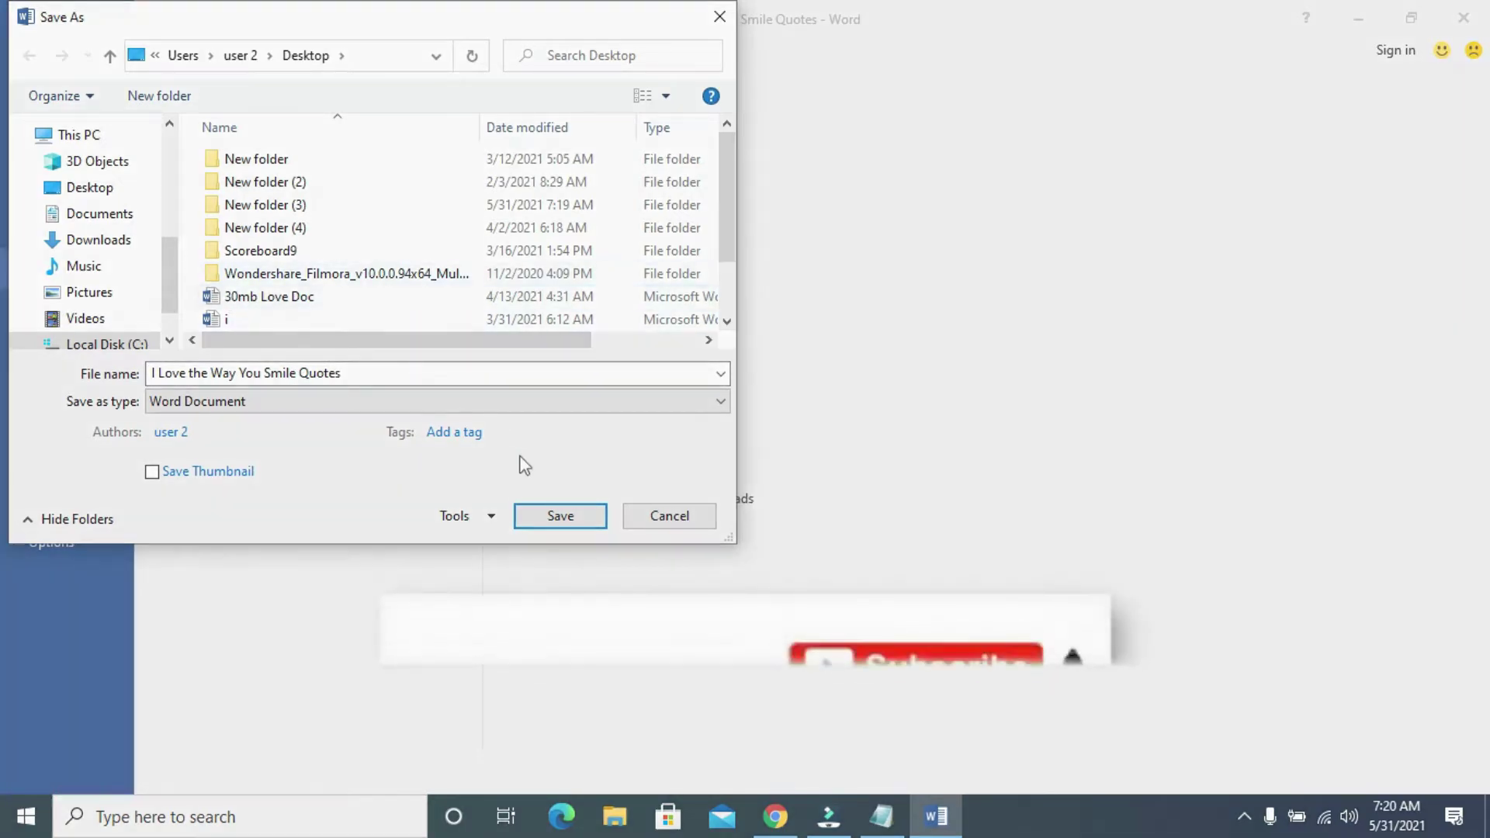
pyautogui.click(570, 515)
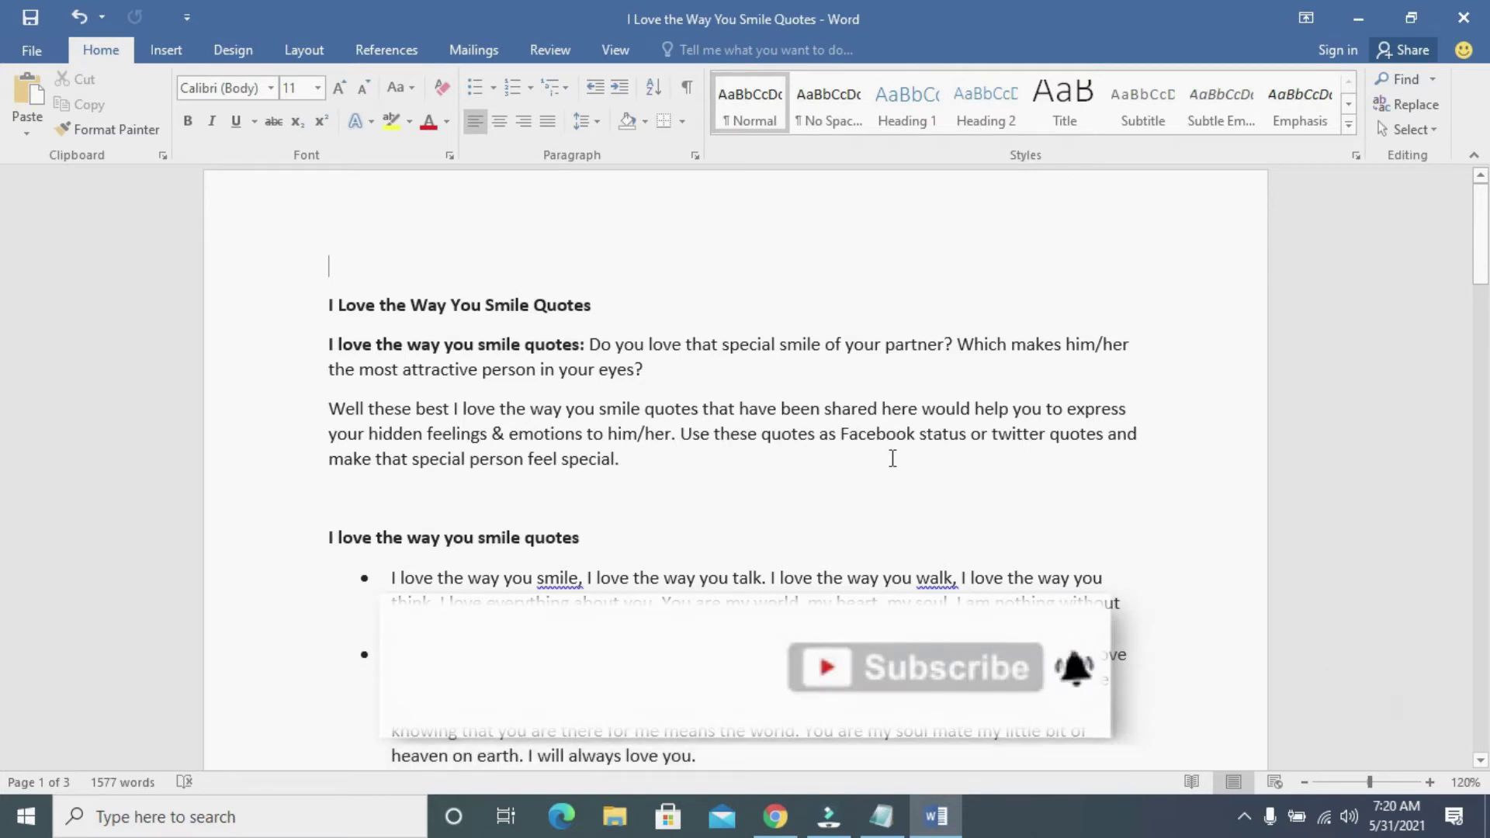
# - Minimize Word, confirm the quotes file is on the desktop, and return to Chrome's Gmail inbox
pyautogui.click(1359, 20)
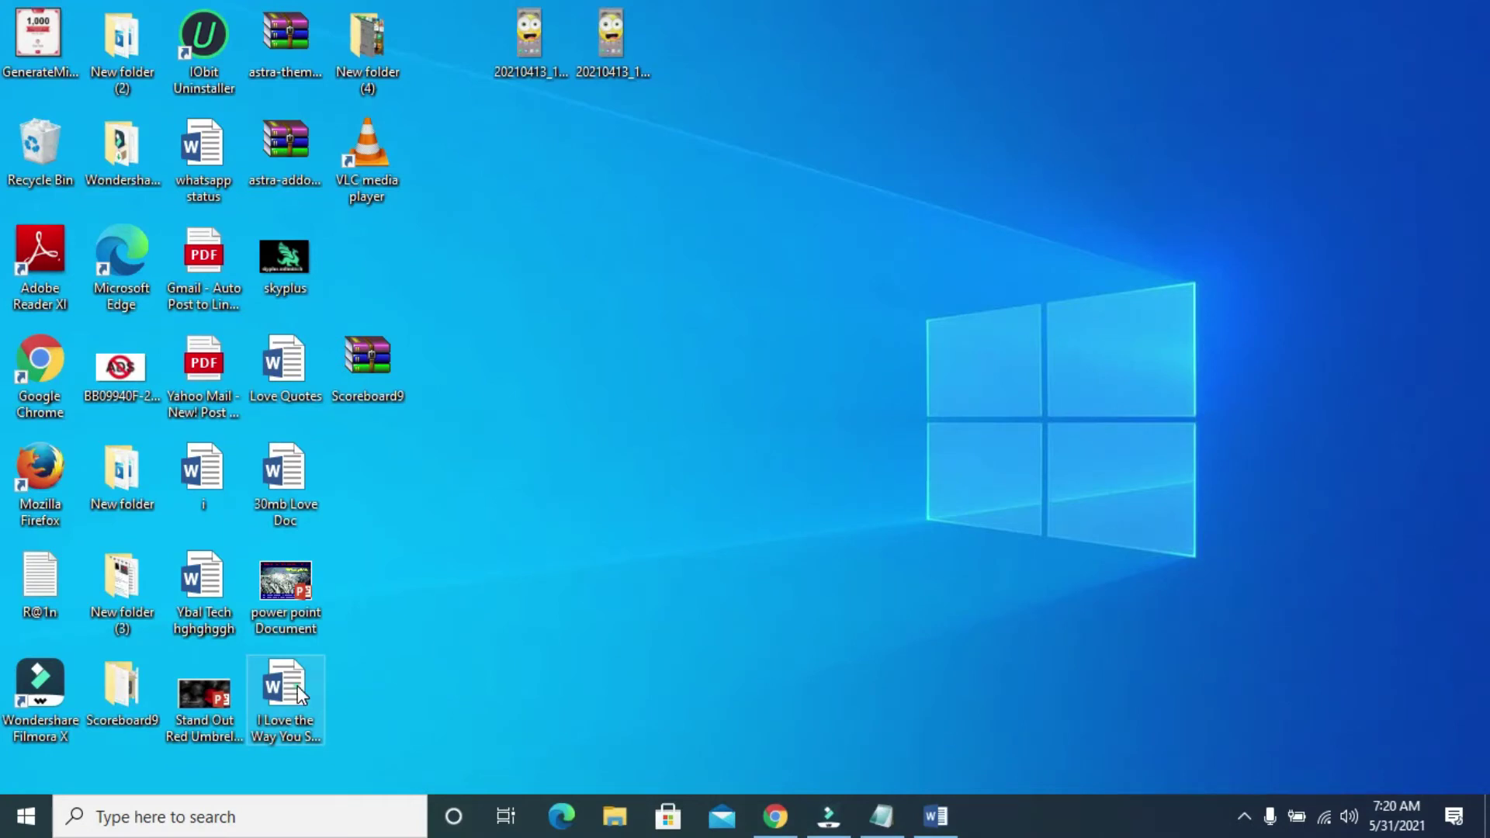
pyautogui.click(296, 685)
pyautogui.click(587, 628)
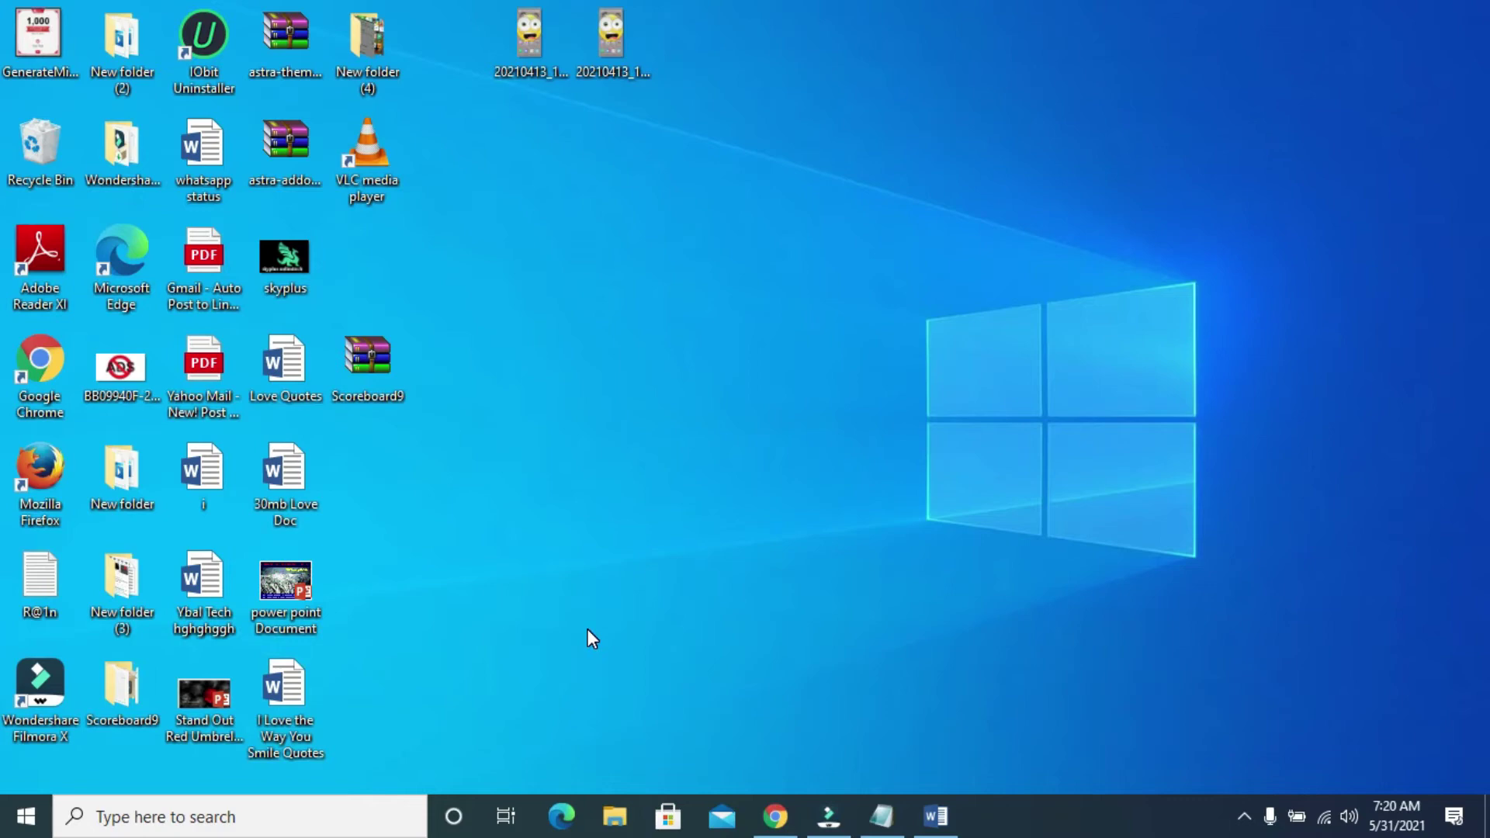
pyautogui.click(775, 816)
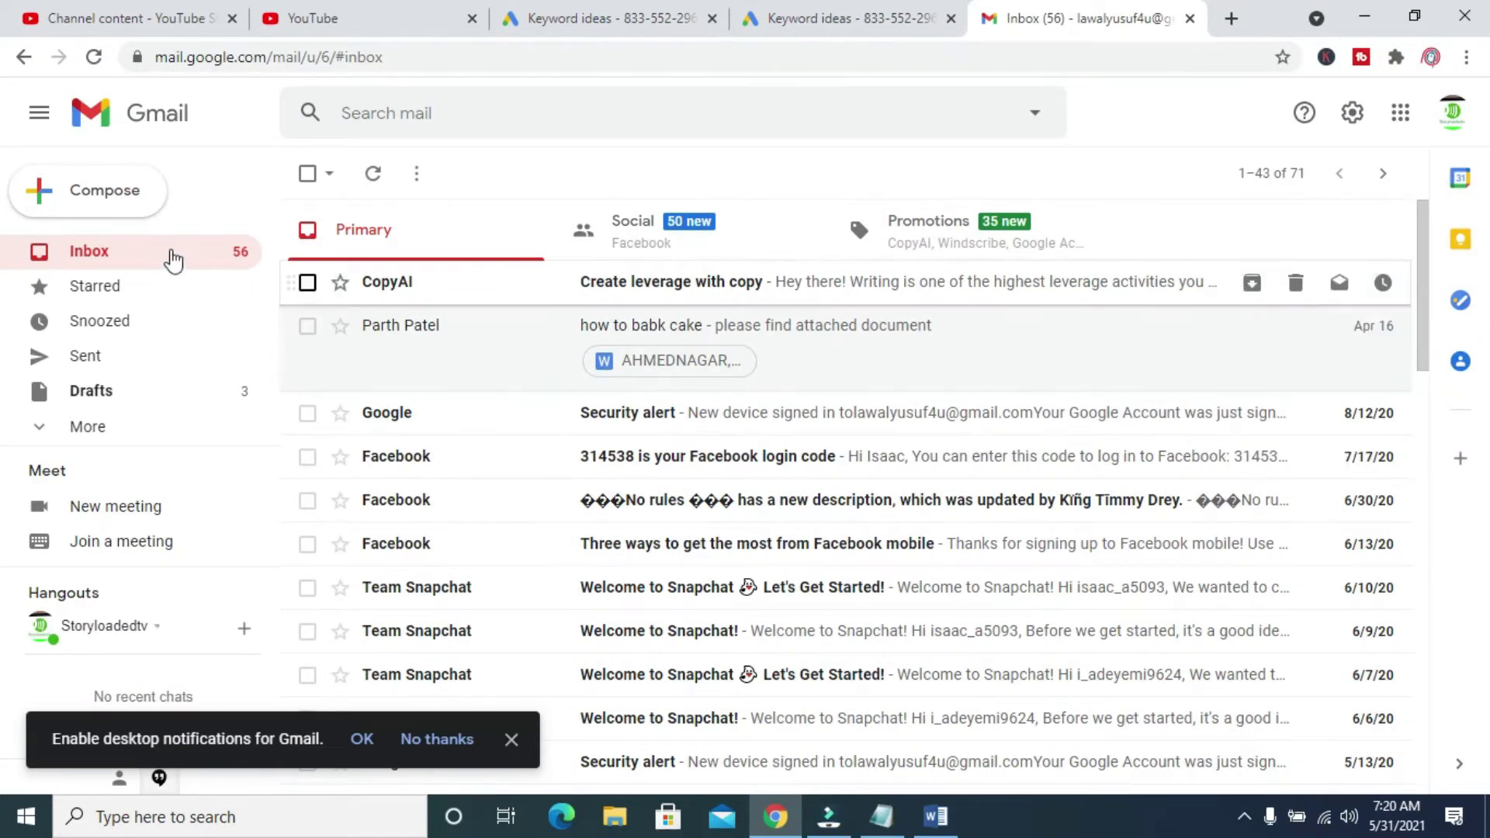
# - Start a blank New Message with Gmail's Compose button
pyautogui.click(107, 215)
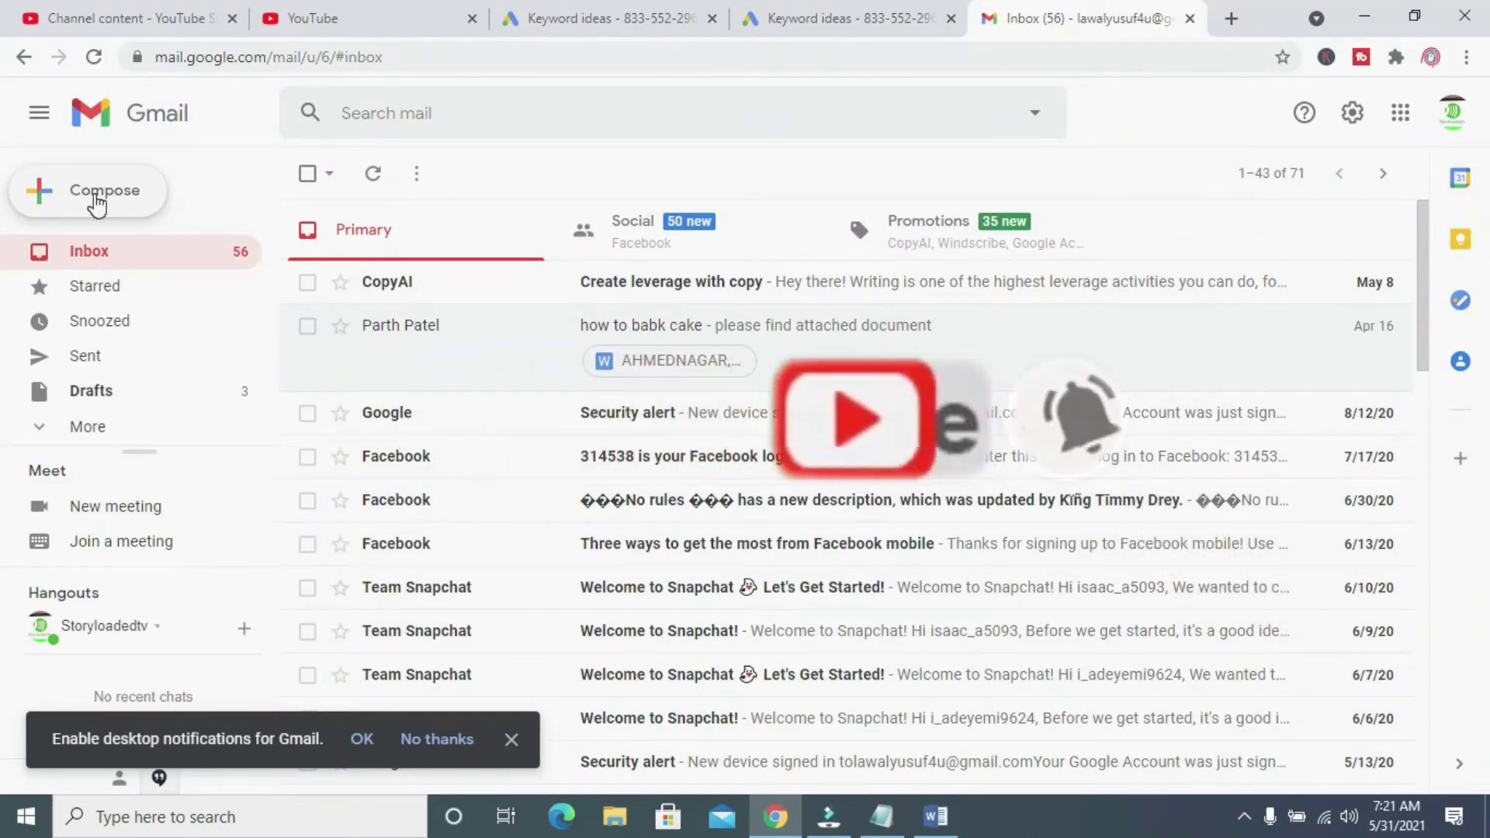
pyautogui.click(109, 195)
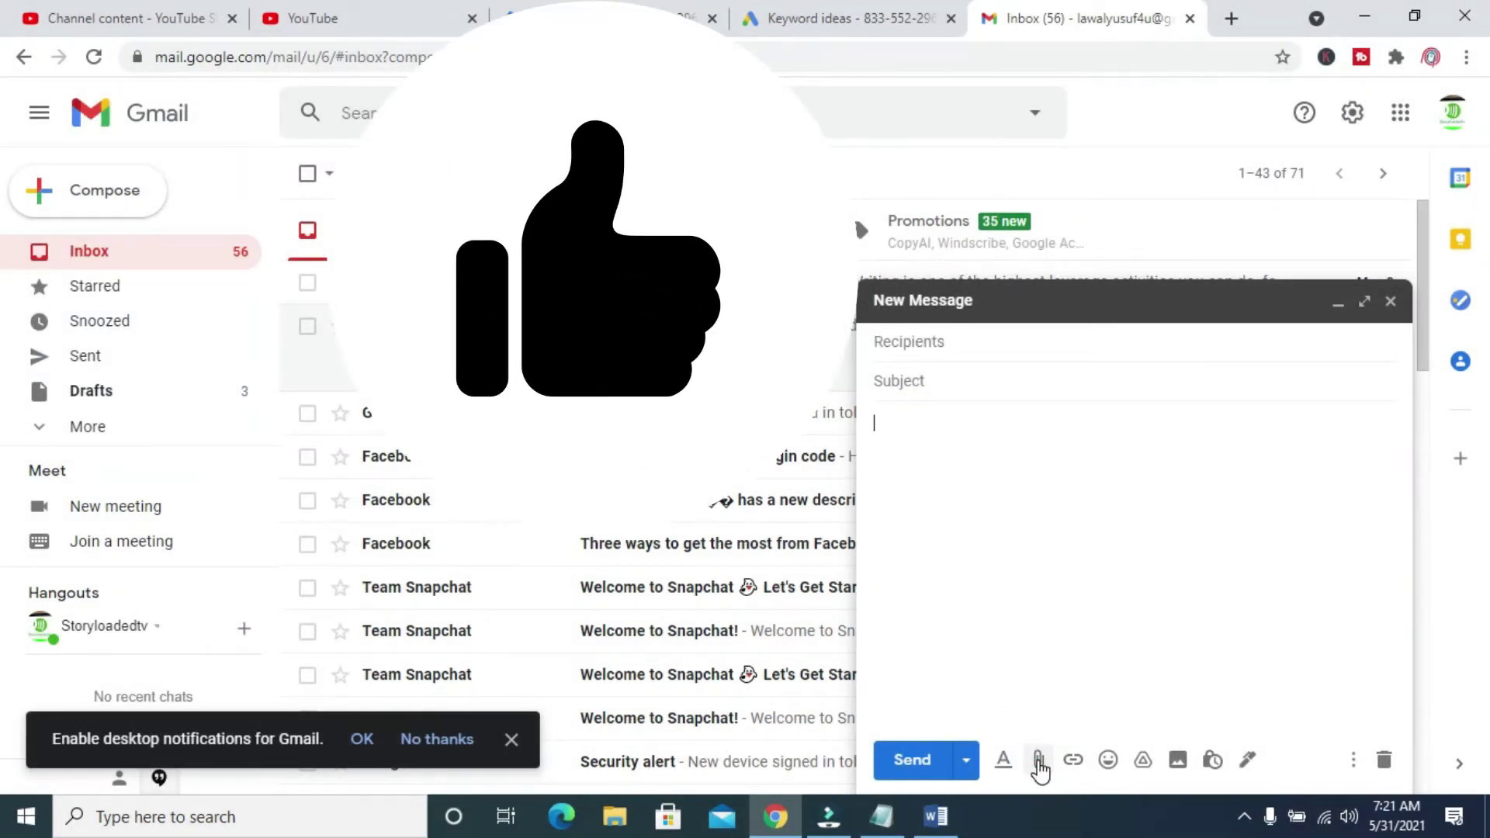
# - Attach I Love the Way You Smile Quotes.docx from the Desktop to the new message
pyautogui.click(1037, 762)
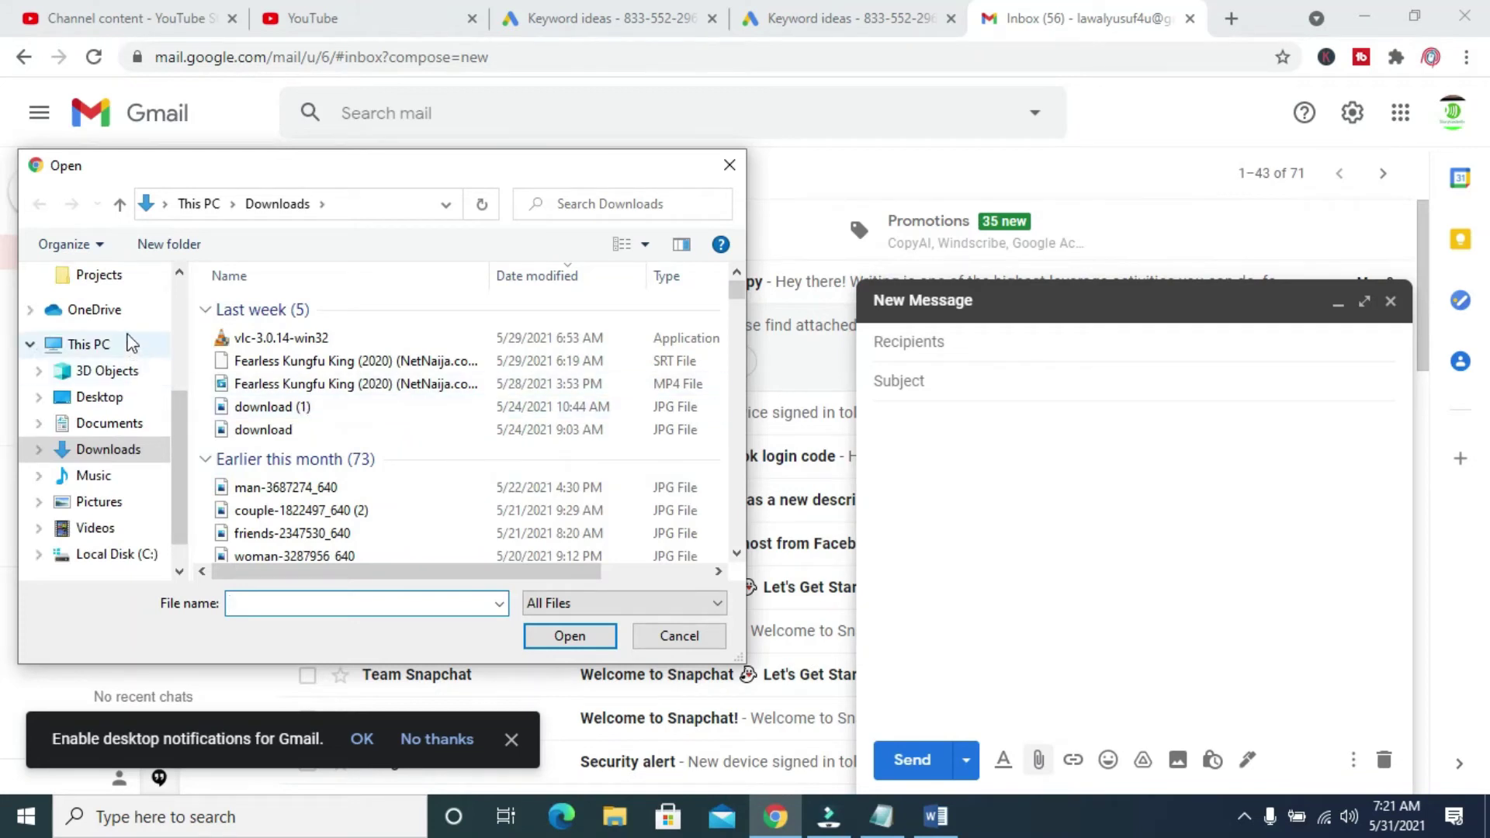
pyautogui.moveTo(180, 423)
pyautogui.mouseDown()
pyautogui.moveTo(179, 369)
pyautogui.moveTo(177, 398)
pyautogui.mouseUp()
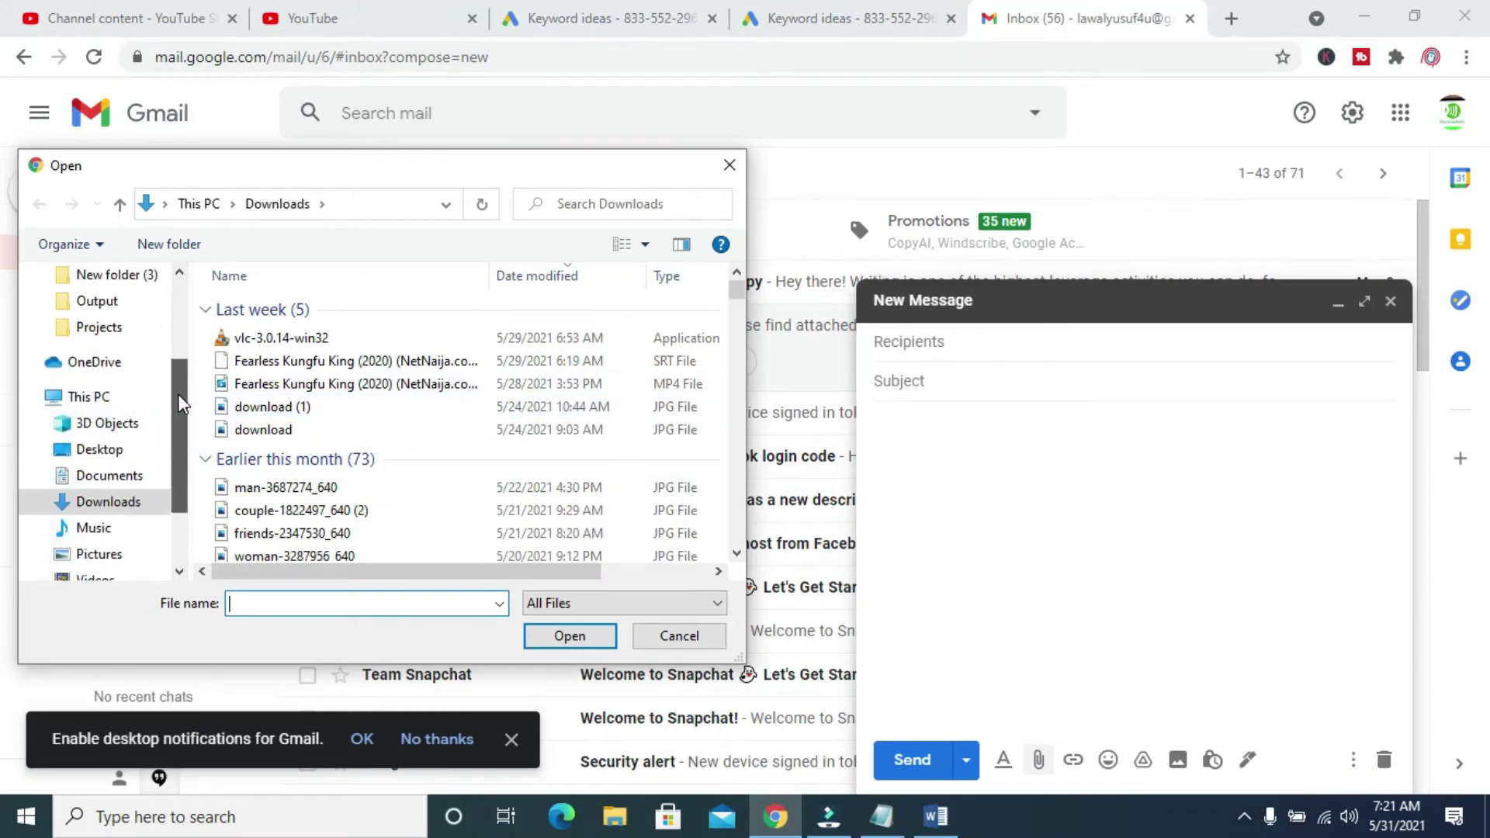
pyautogui.click(104, 451)
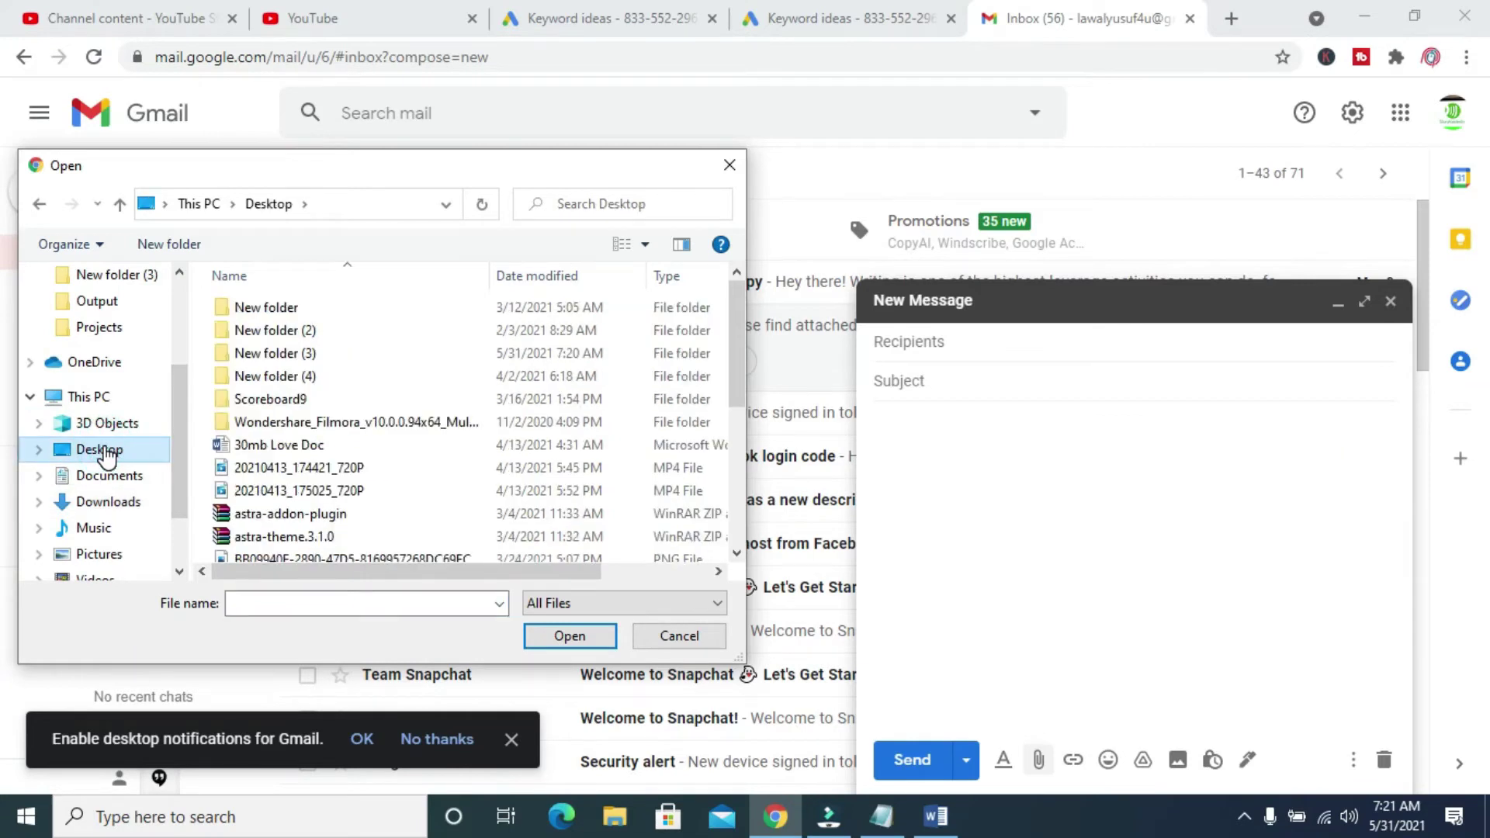
pyautogui.click(728, 331)
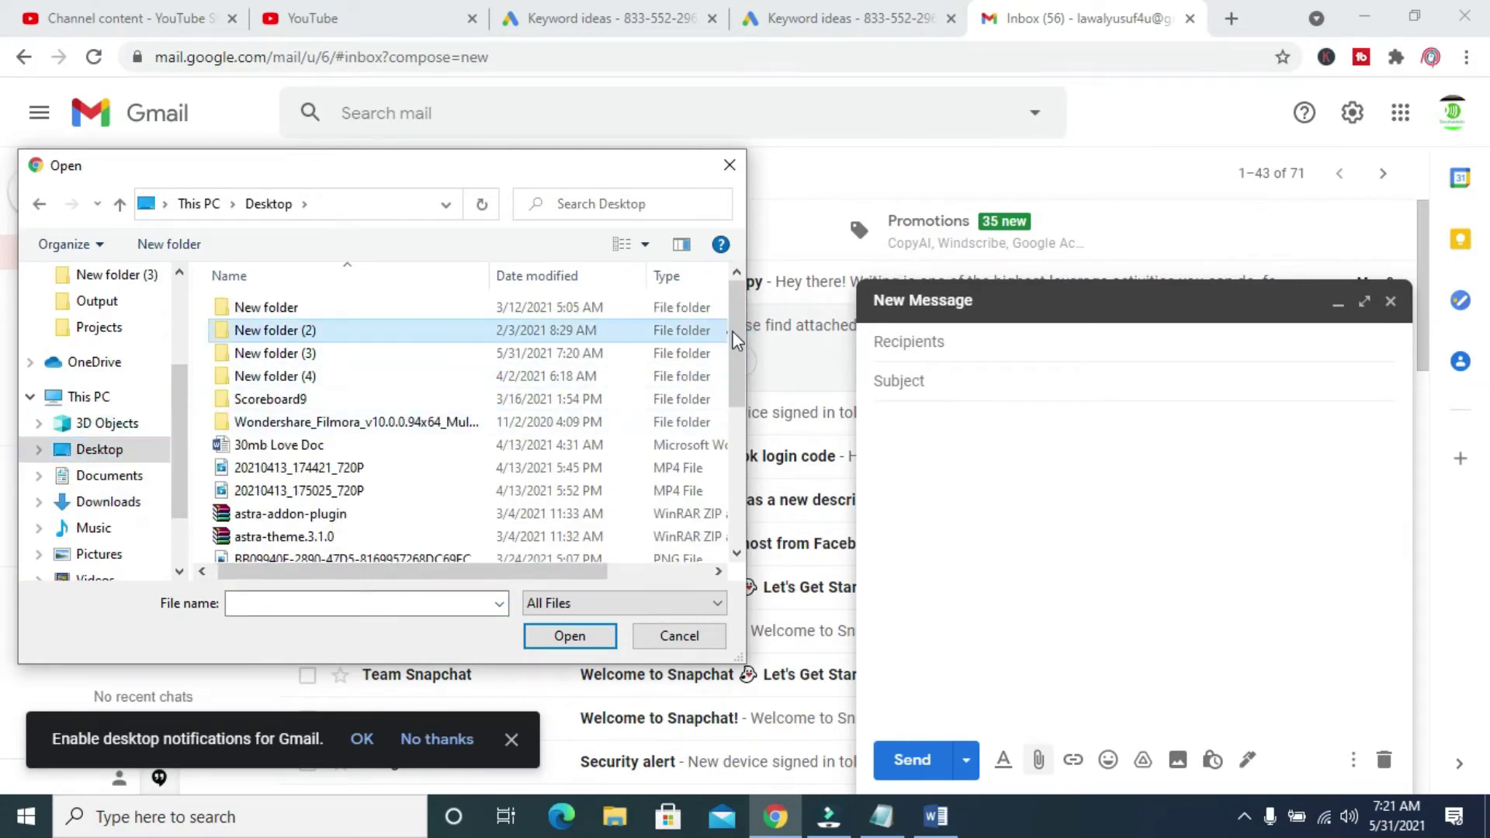
pyautogui.hscroll(3, 736, 339)
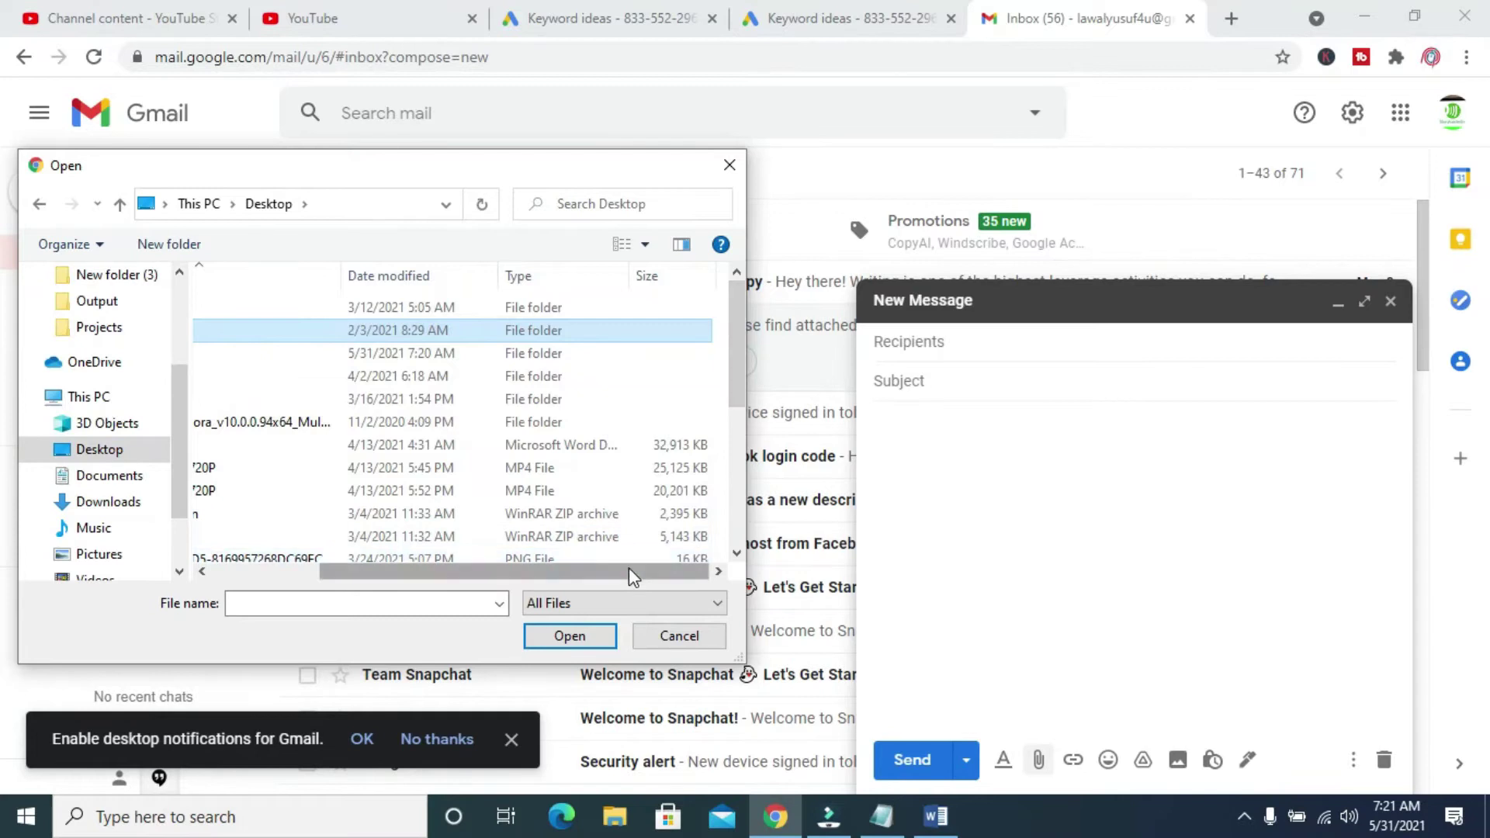
pyautogui.moveTo(628, 566); pyautogui.dragTo(520, 568)
pyautogui.moveTo(734, 333); pyautogui.dragTo(746, 497)
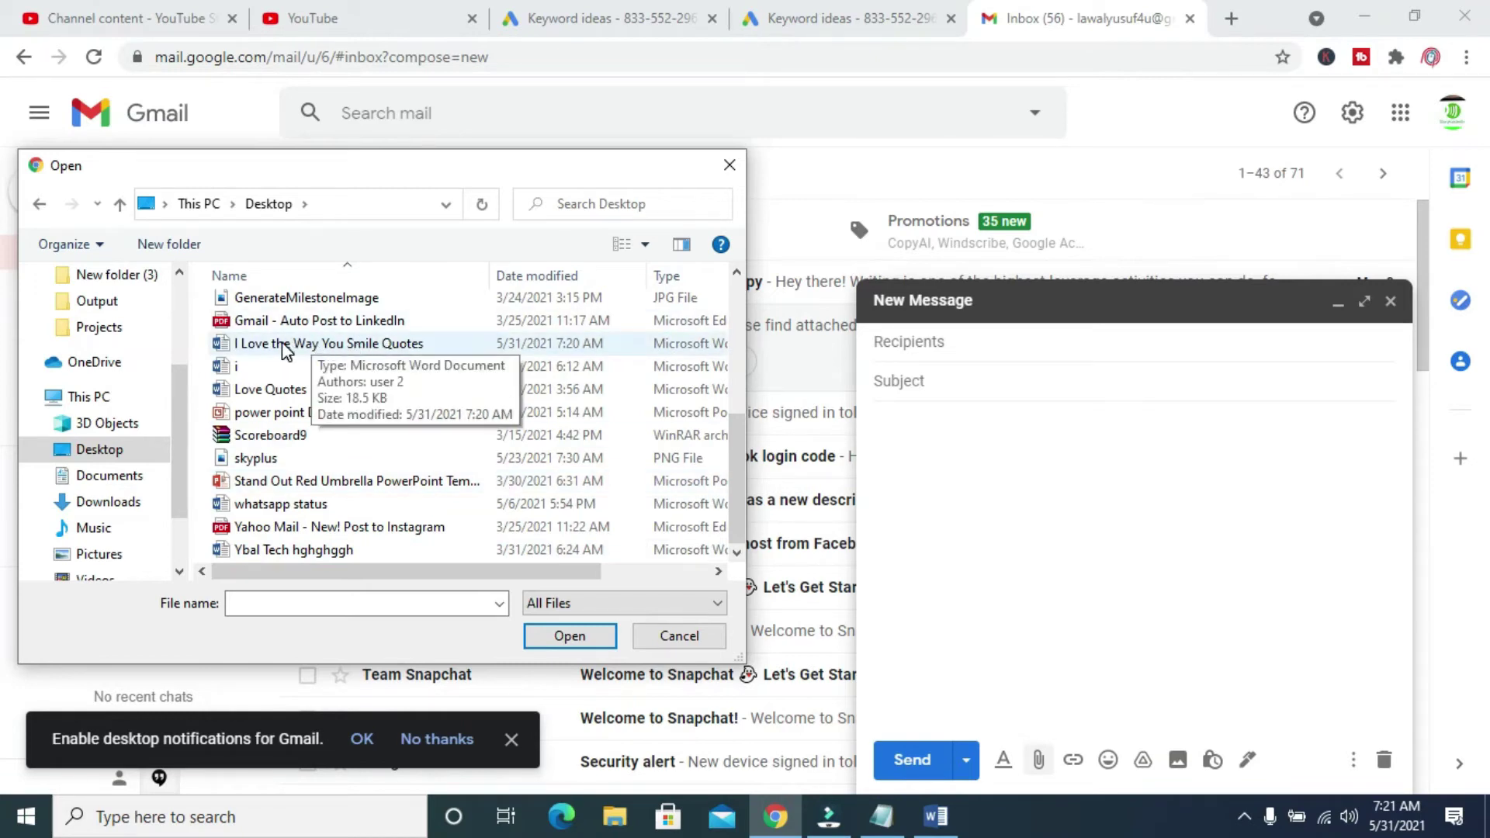
pyautogui.click(355, 347)
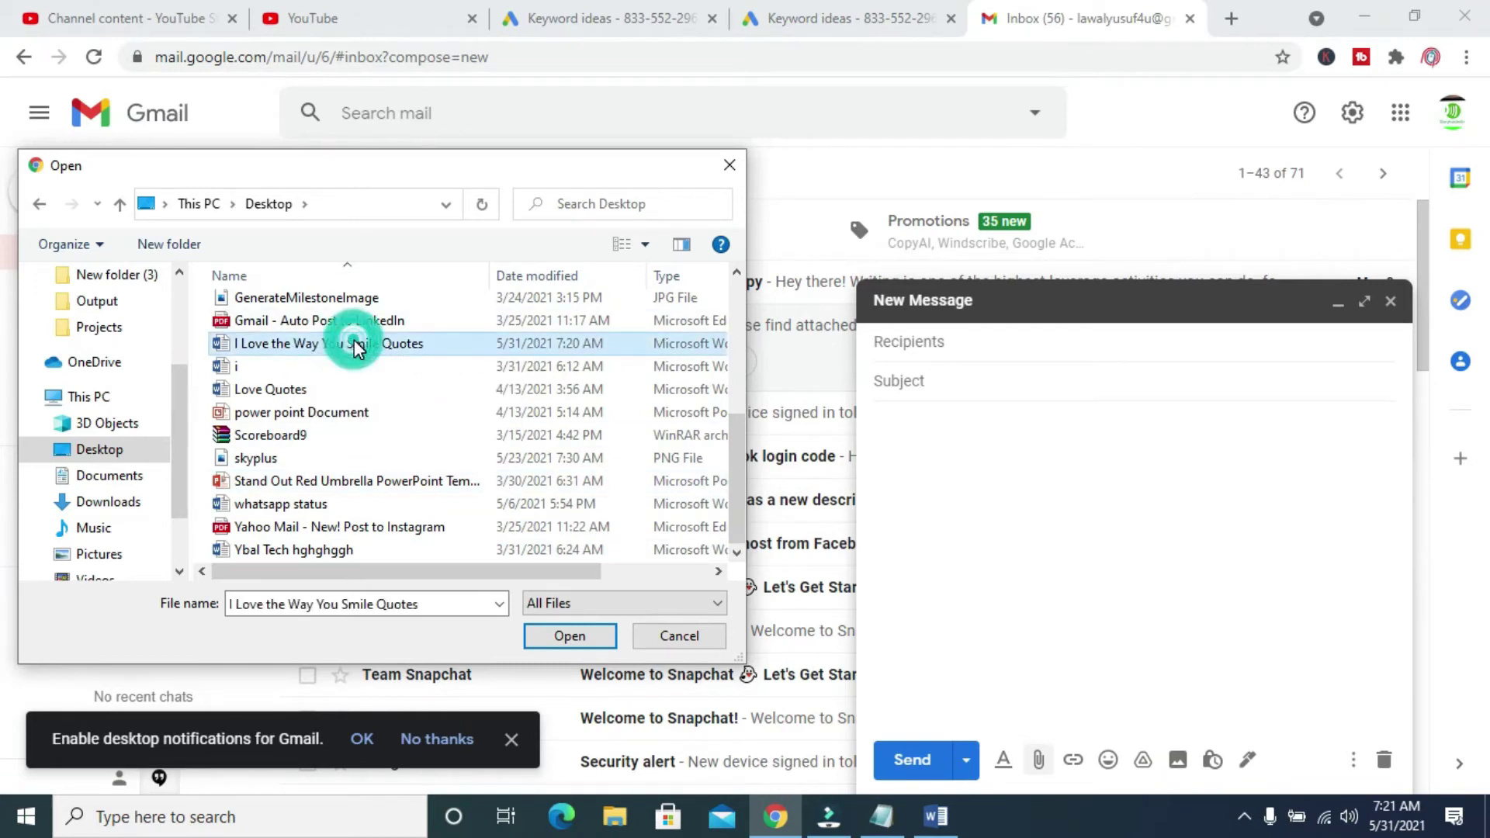
pyautogui.click(590, 634)
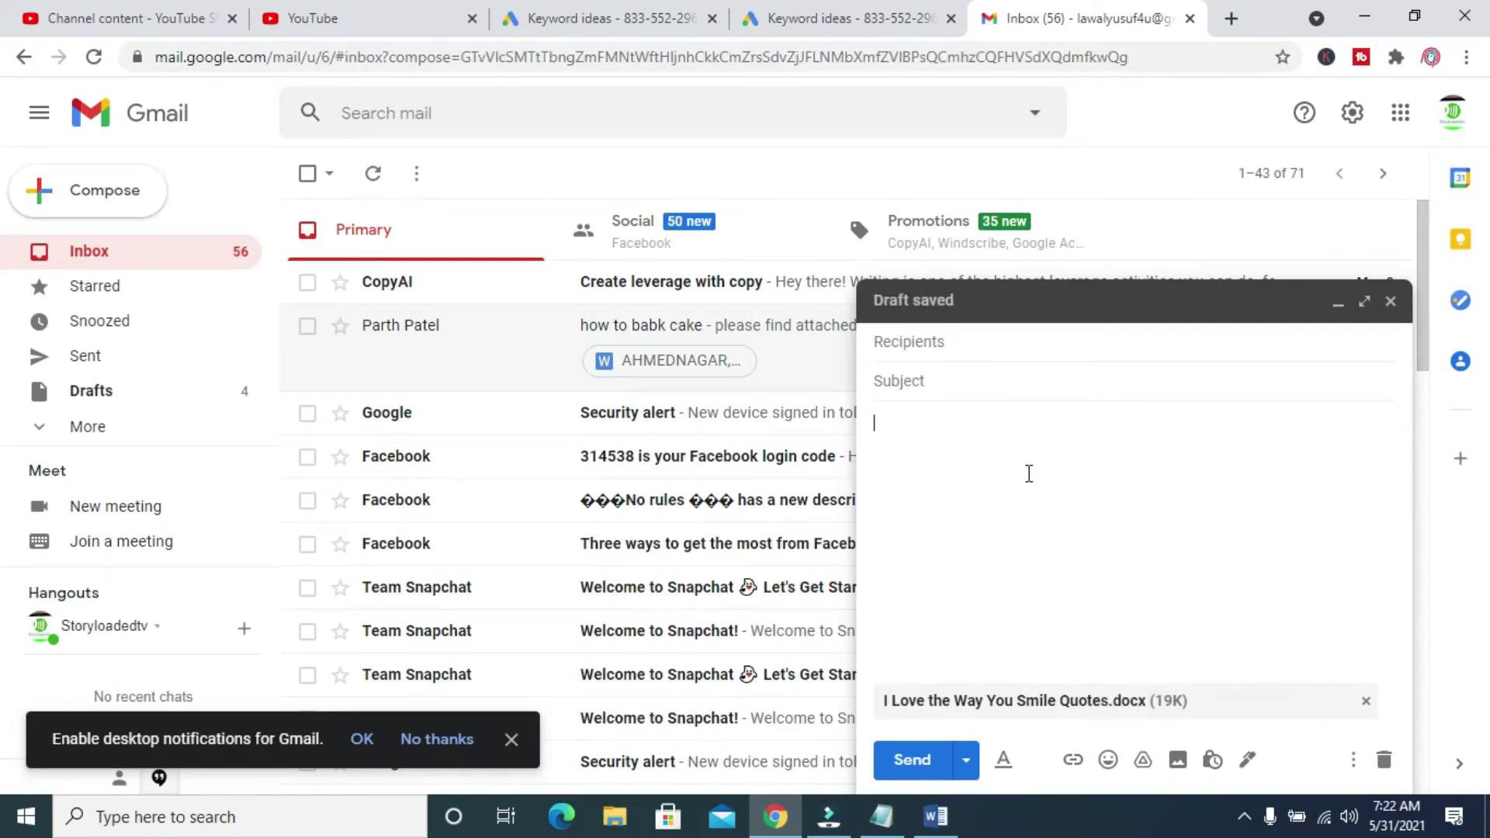
# - Address the draft to your own e-mail address, with subject 'Type Document' and body 'The document'
pyautogui.click(956, 342)
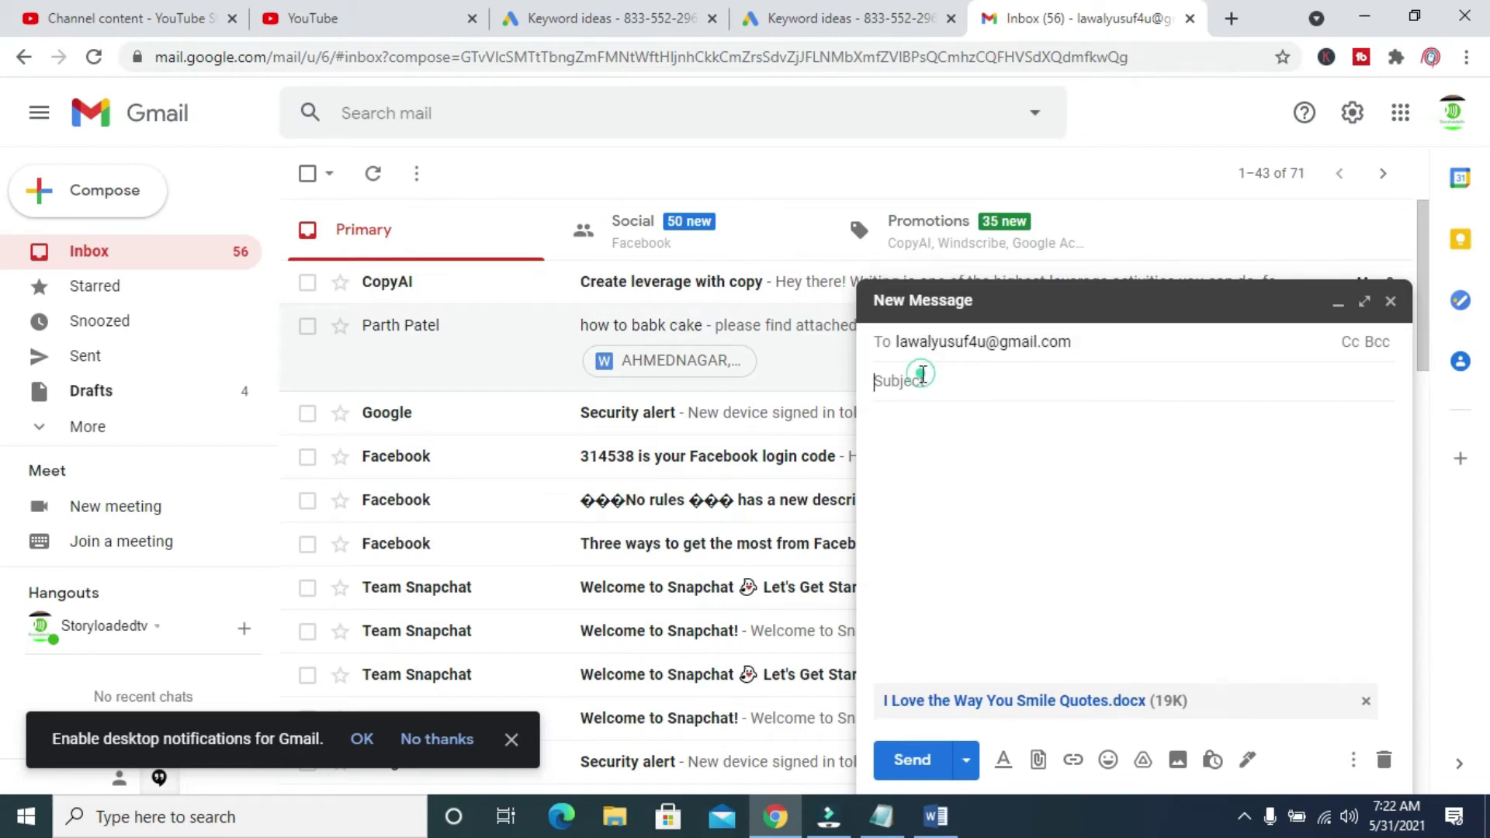
pyautogui.click(922, 377)
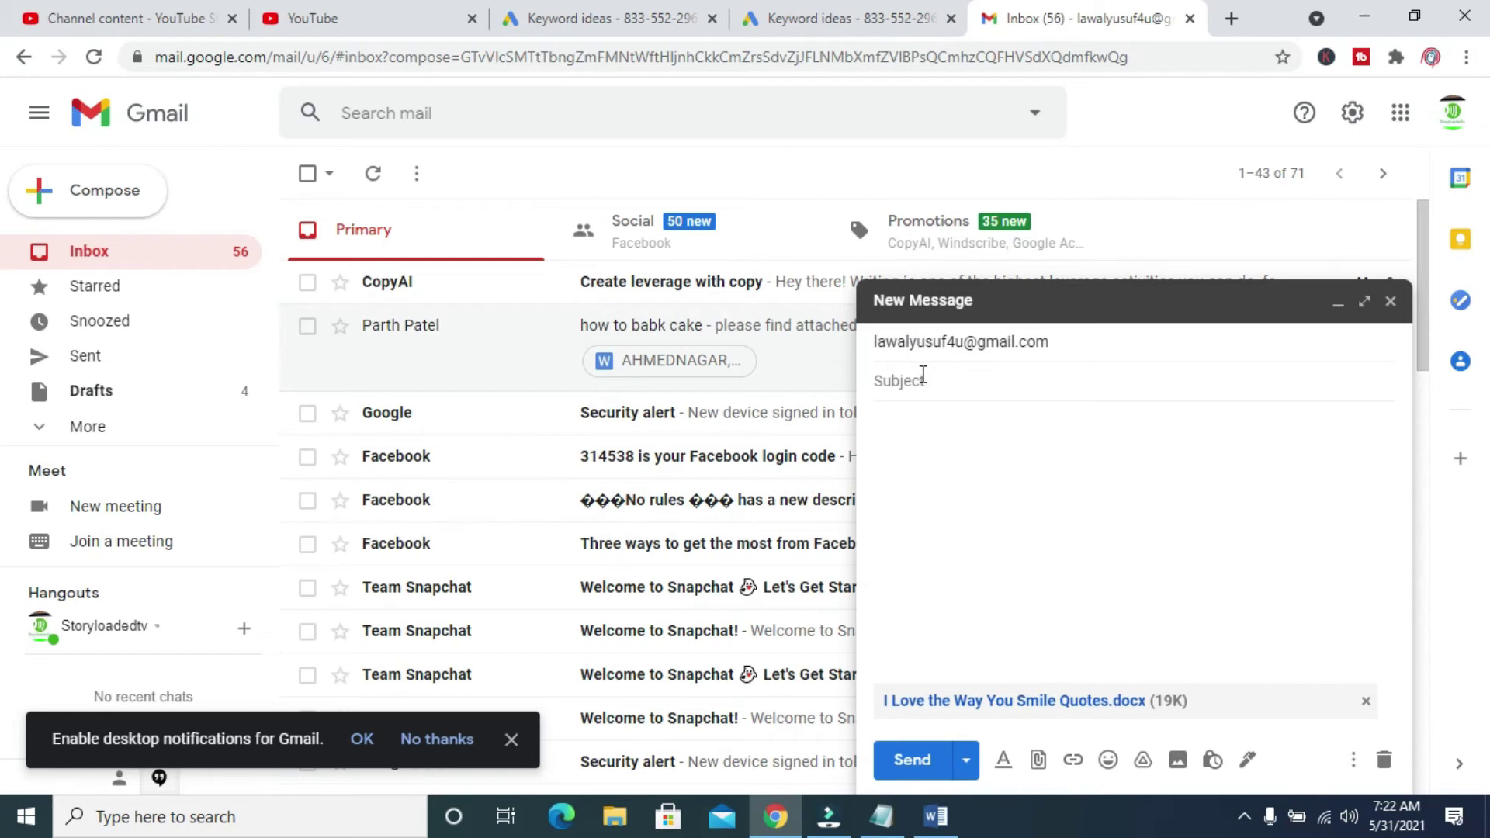
pyautogui.write('Type')
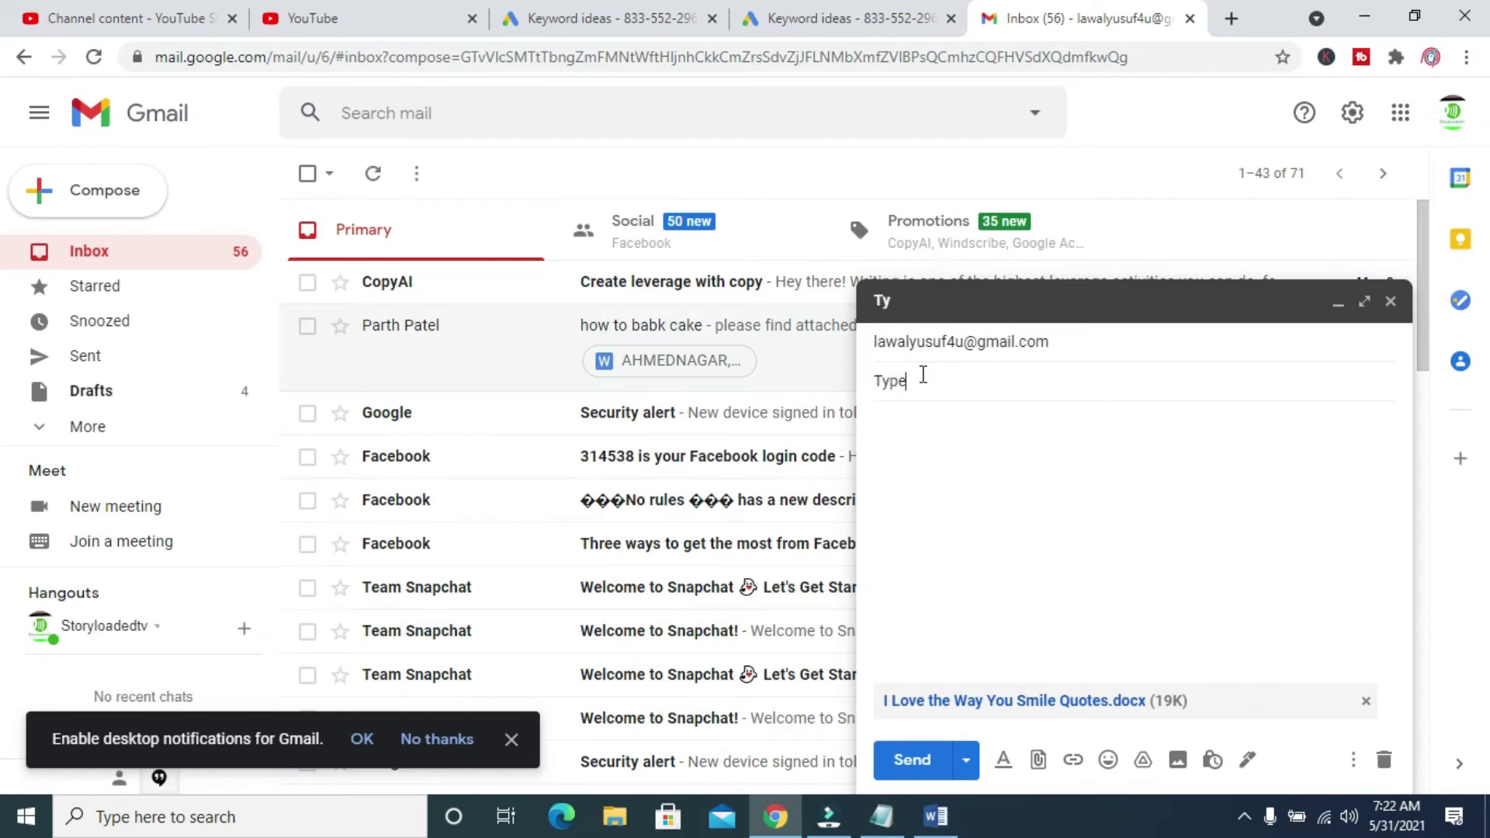
pyautogui.write(' Document')
pyautogui.click(909, 445)
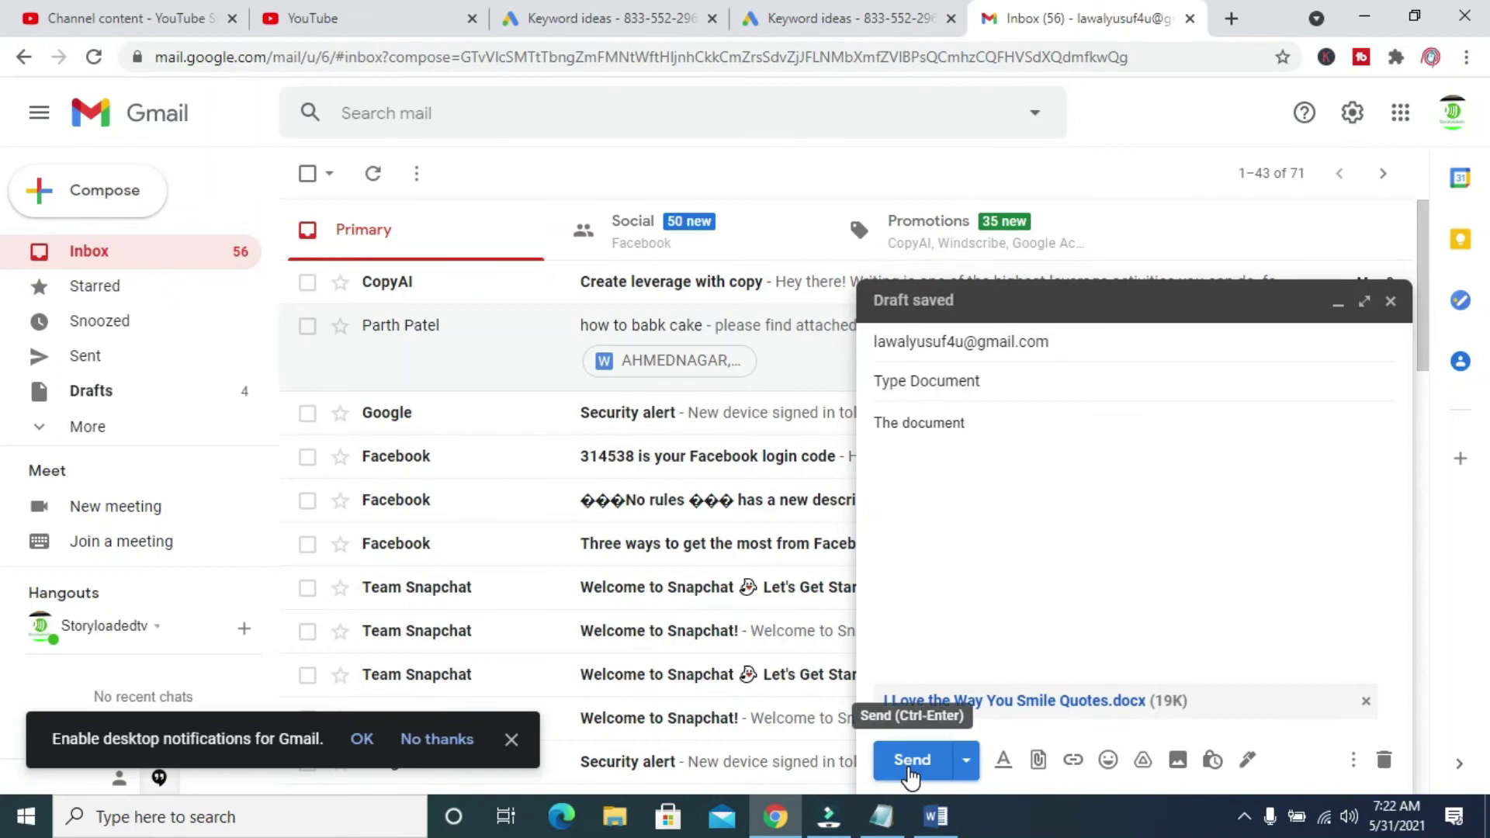
# - Send the 'Type Document' email with the quotes attachment to yourself
pyautogui.click(910, 765)
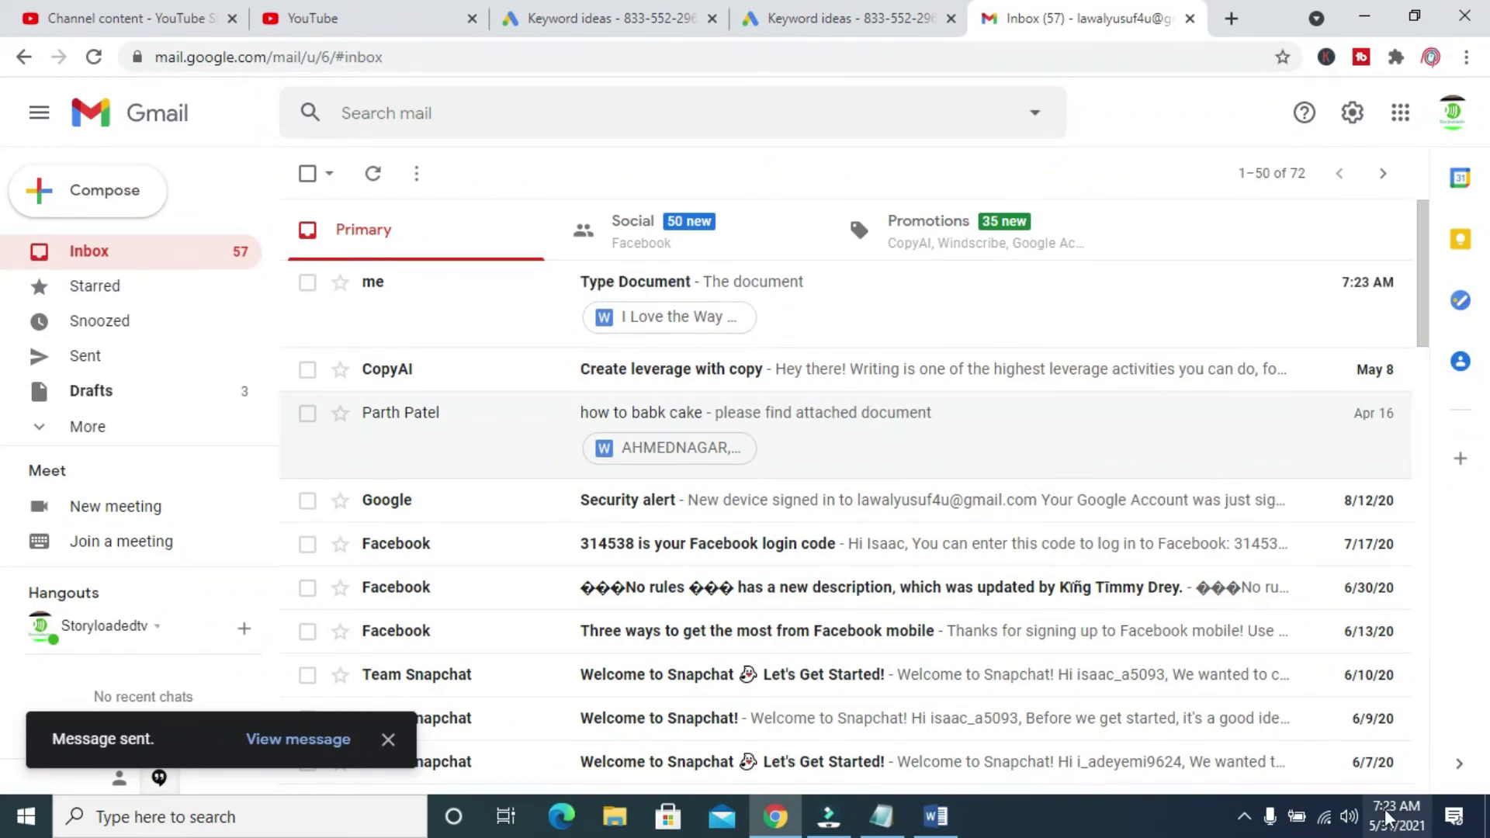
pyautogui.moveTo(1381, 816)
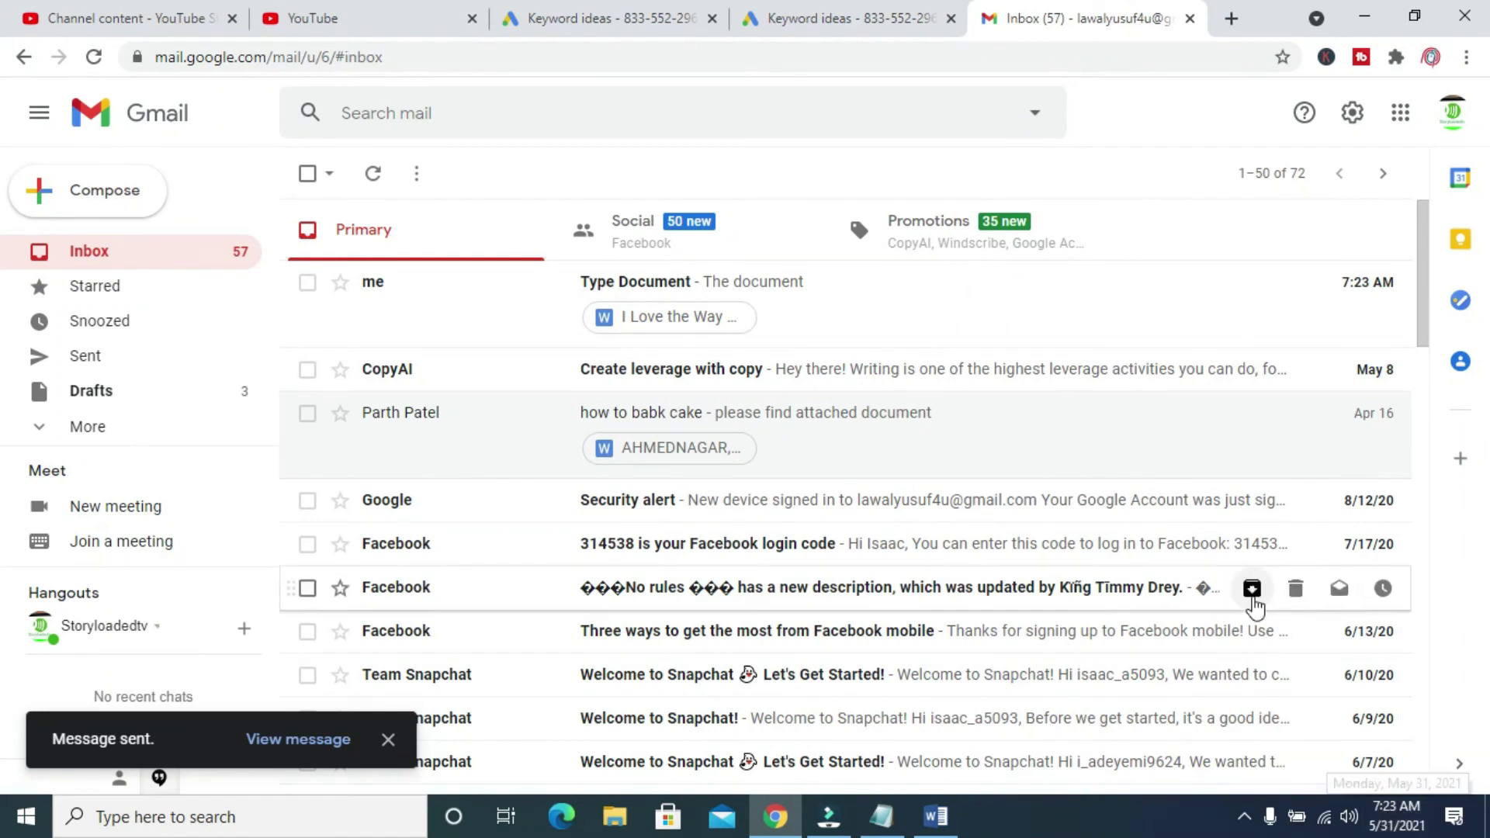